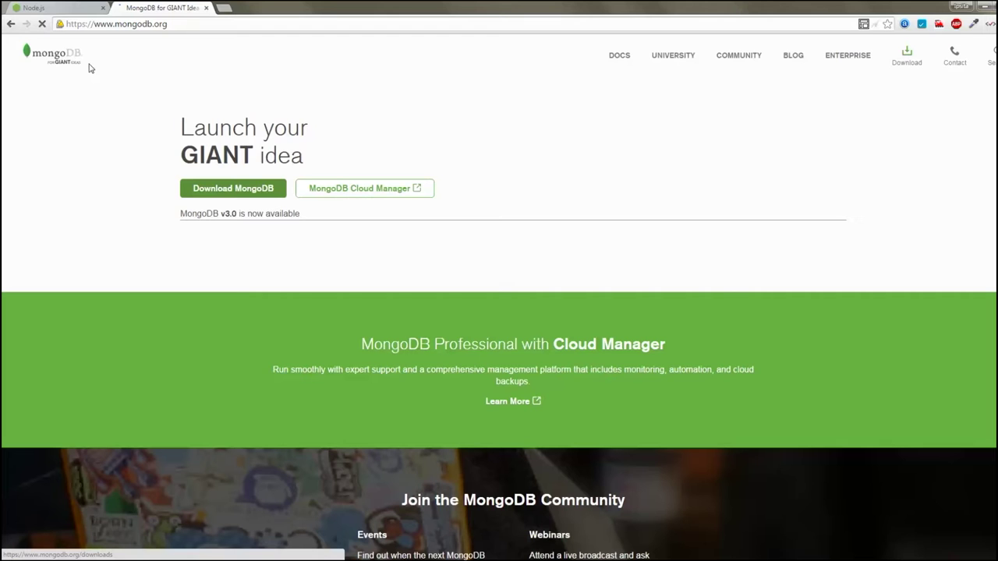
Switch from the MongoDB tab to the Node.js page offering v4.1.1 for Windows (x64)
{"action": "key", "text": "ctrl+Tab"}
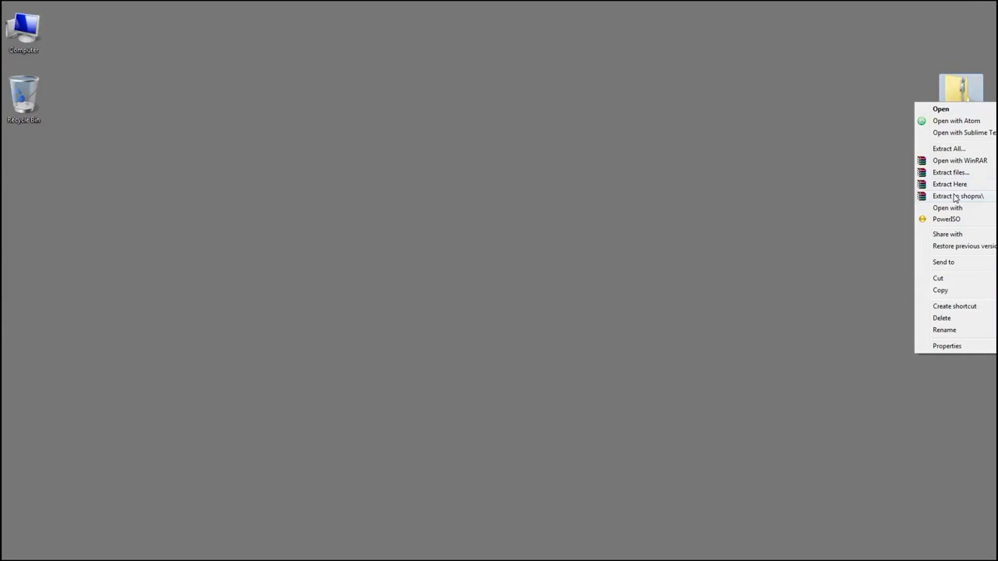
Extract shopnx.zip onto the desktop into a new shopnx folder
{"action": "left_click", "coordinate": [955, 185]}
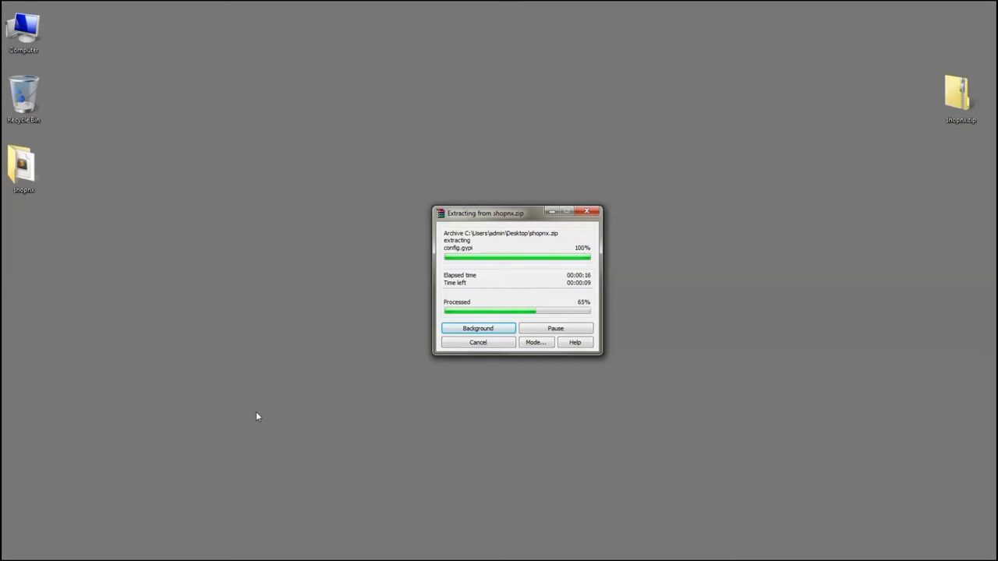
Open an administrator Command Prompt, move it aside, and change to C:\Users\admin\Desktop\shopnx
{"action": "key", "text": "super+r"}
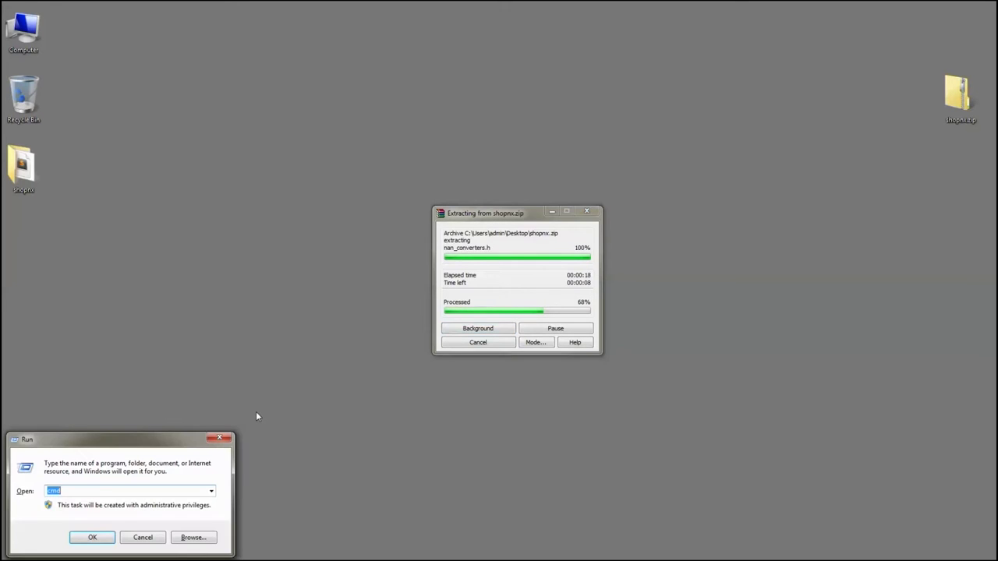
{"action": "key", "text": "Escape"}
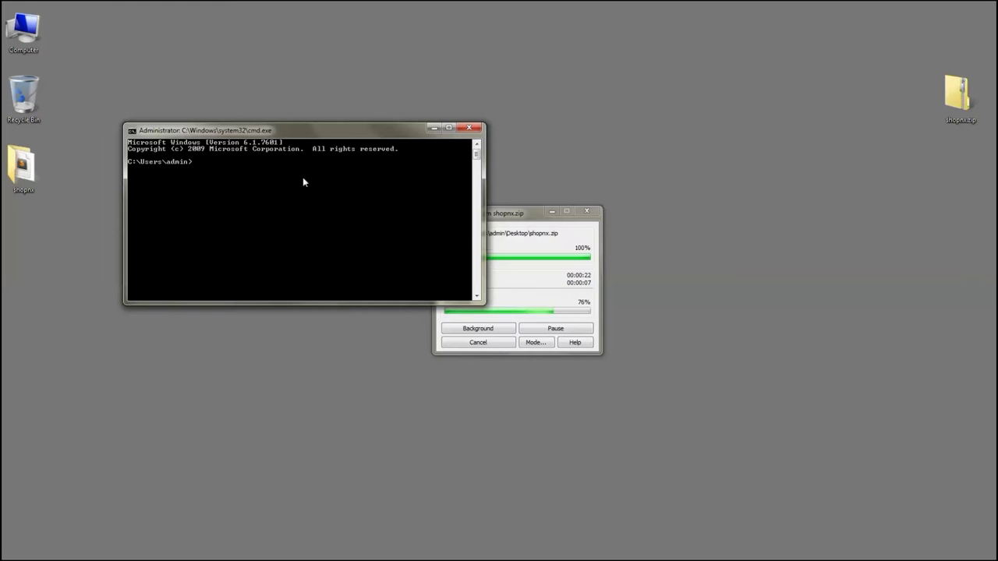
{"action": "left_click_drag", "start_coordinate": [761, 384], "coordinate": [795, 385]}
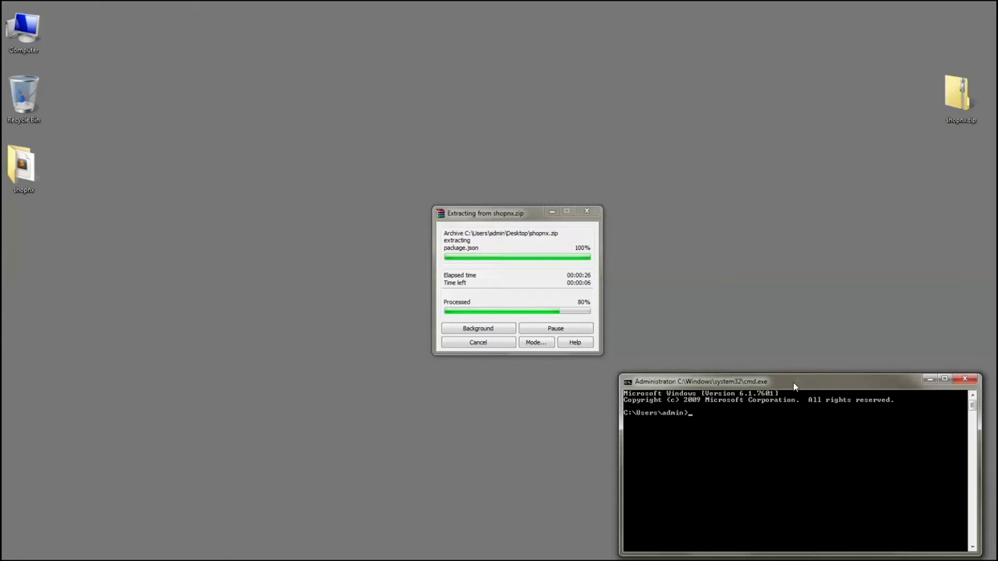
{"action": "type", "text": "cd C:\\Users\\admin\\Desktop\\shopnx"}
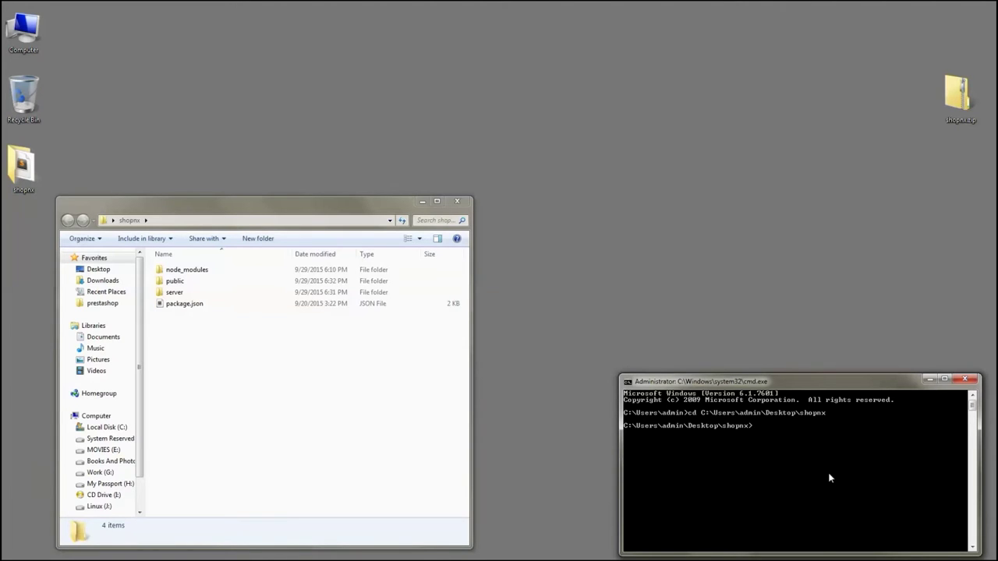
Enter npm install at the shopnx prompt and open Local Disk (C:) from Computer
{"action": "type", "text": "npm install"}
{"action": "left_click", "coordinate": [34, 33]}
{"action": "double_click", "coordinate": [33, 33]}
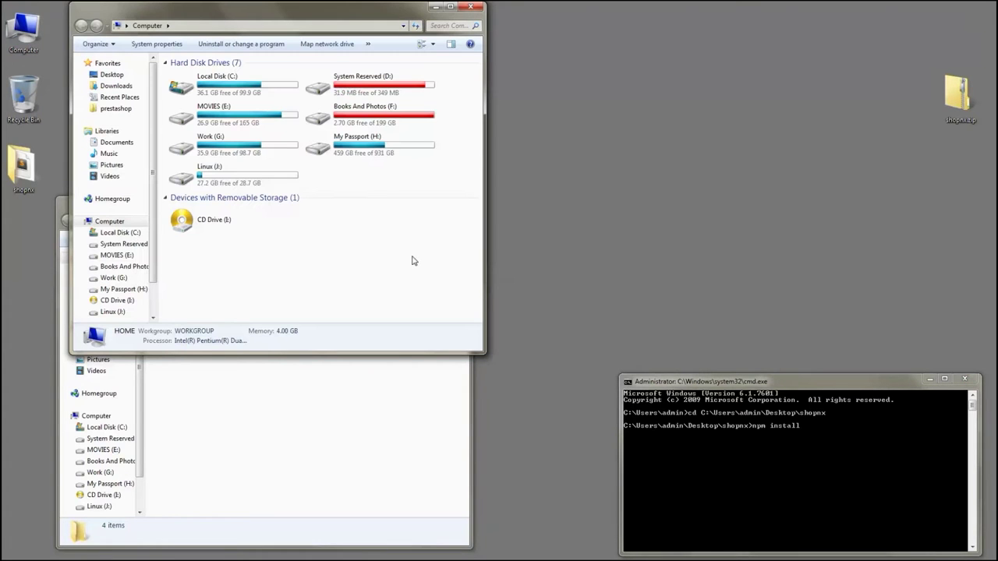
{"action": "left_click", "coordinate": [249, 91]}
{"action": "double_click", "coordinate": [249, 91]}
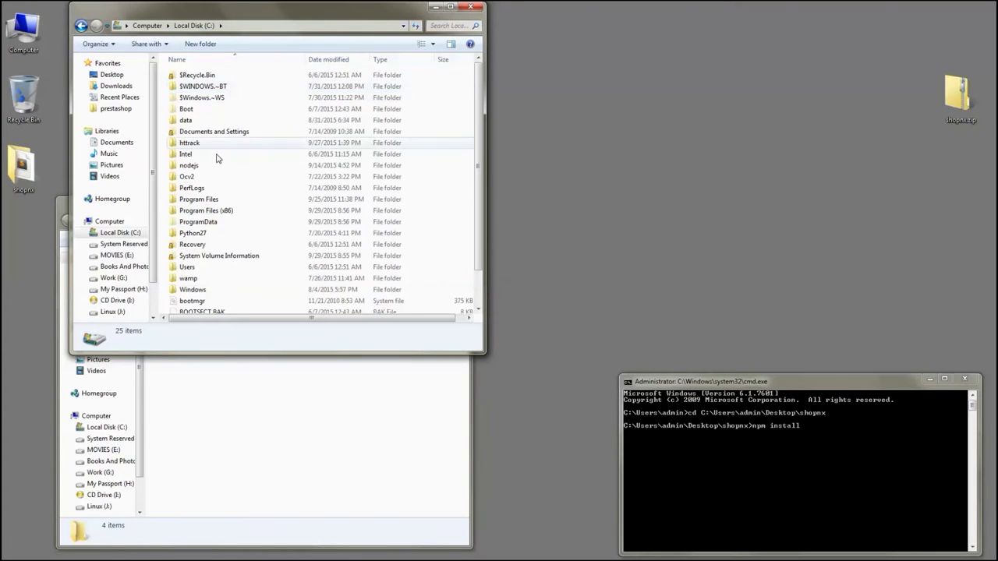
Run mongod.exe from C:\Program Files\MongoDB 2.6 Standard\bin to start the MongoDB server
{"action": "double_click", "coordinate": [213, 200]}
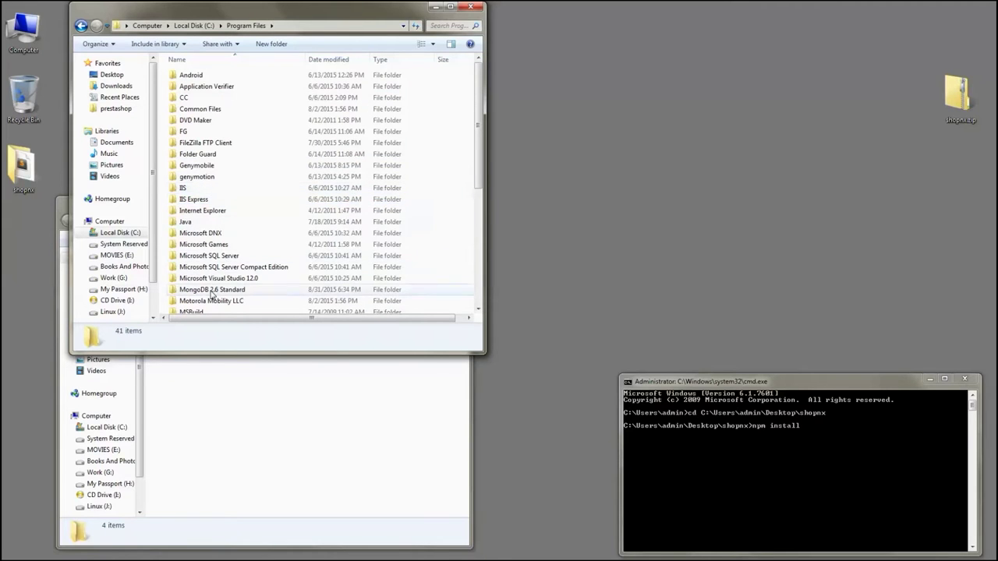
{"action": "double_click", "coordinate": [210, 292]}
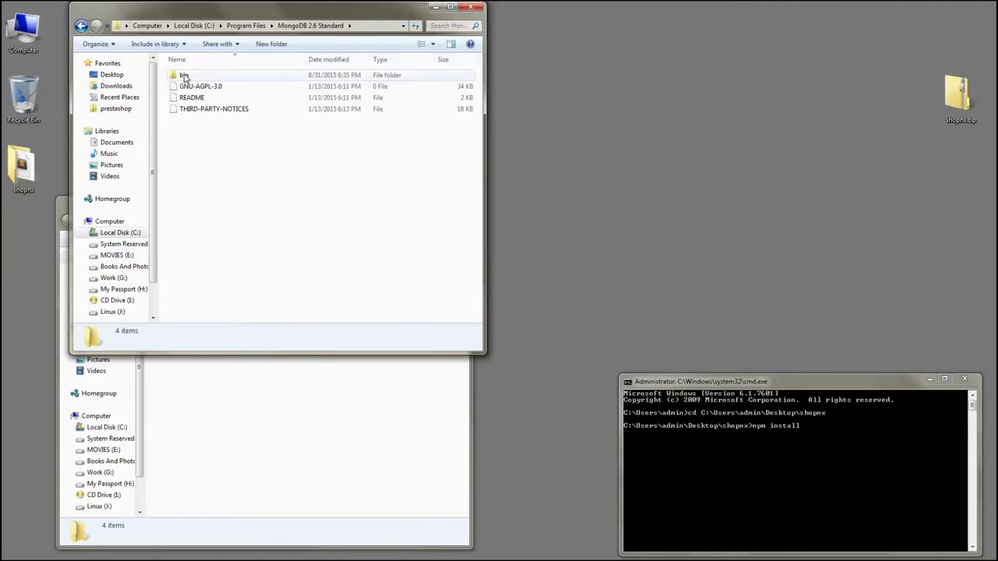
{"action": "double_click", "coordinate": [185, 75]}
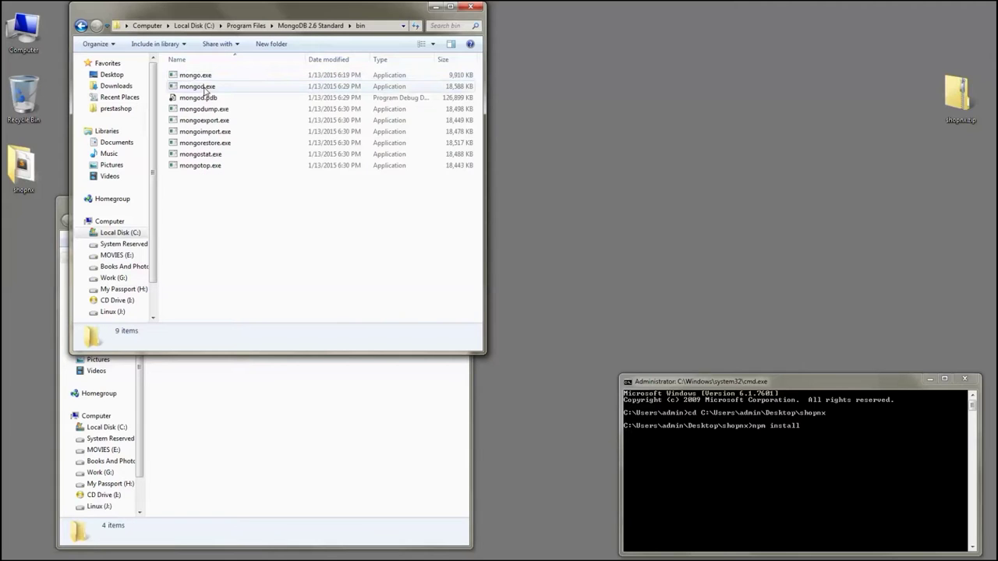
{"action": "left_click", "coordinate": [204, 88]}
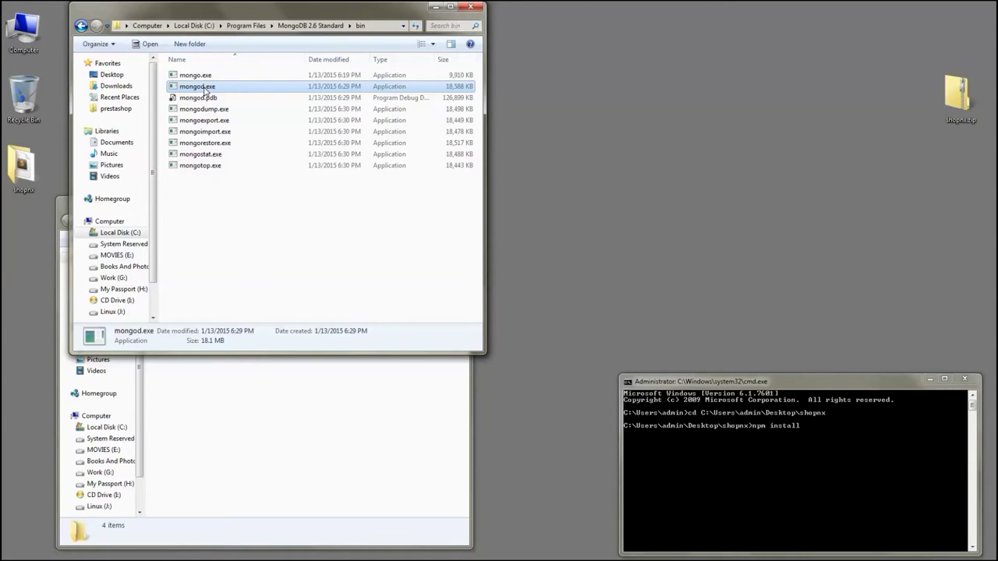
{"action": "double_click", "coordinate": [204, 88]}
{"action": "left_click", "coordinate": [872, 472]}
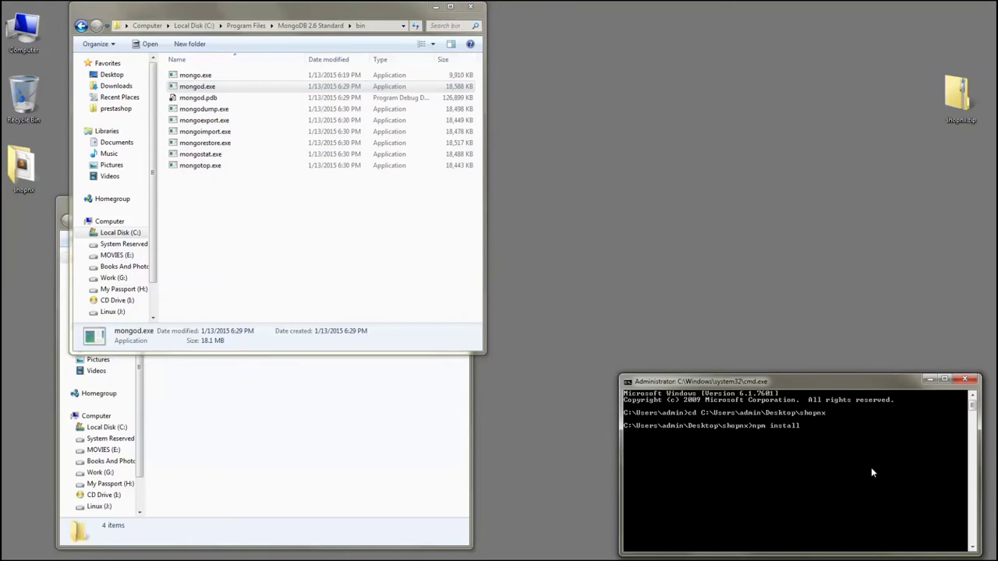
Replace the command with node . to start the shop server, then close both folder windows
{"action": "key", "text": "BackSpace"}
{"action": "key", "text": "BackSpace"}
{"action": "key", "text": "BackSpace"}
{"action": "key", "text": "BackSpace"}
{"action": "key", "text": "BackSpace"}
{"action": "key", "text": "BackSpace"}
{"action": "key", "text": "BackSpace"}
{"action": "type", "text": "."}
{"action": "key", "text": "BackSpace"}
{"action": "key", "text": "BackSpace"}
{"action": "key", "text": "BackSpace"}
{"action": "key", "text": "BackSpace"}
{"action": "type", "text": "ode"}
{"action": "key", "text": "Return"}
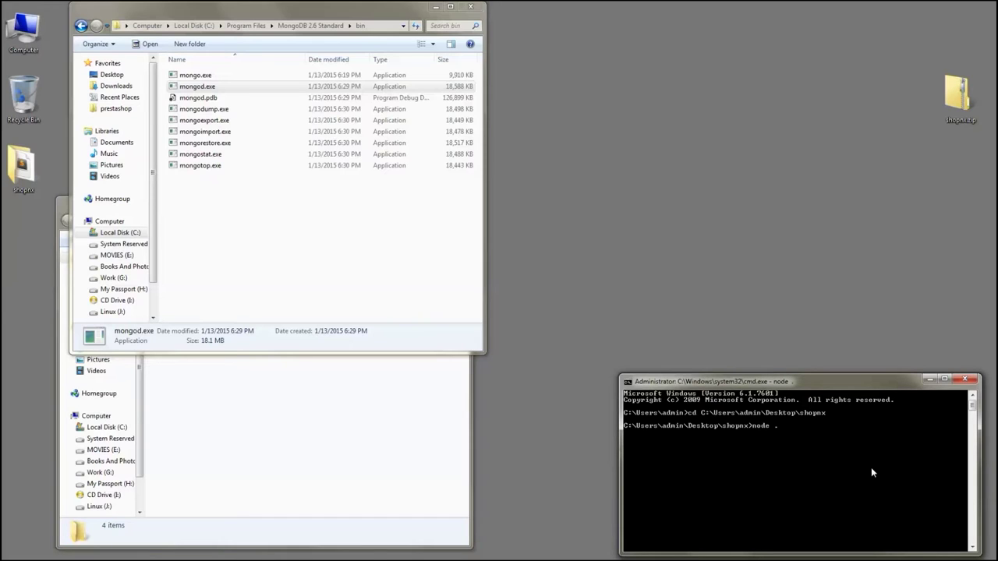
{"action": "left_click", "coordinate": [427, 16]}
{"action": "left_click", "coordinate": [434, 7]}
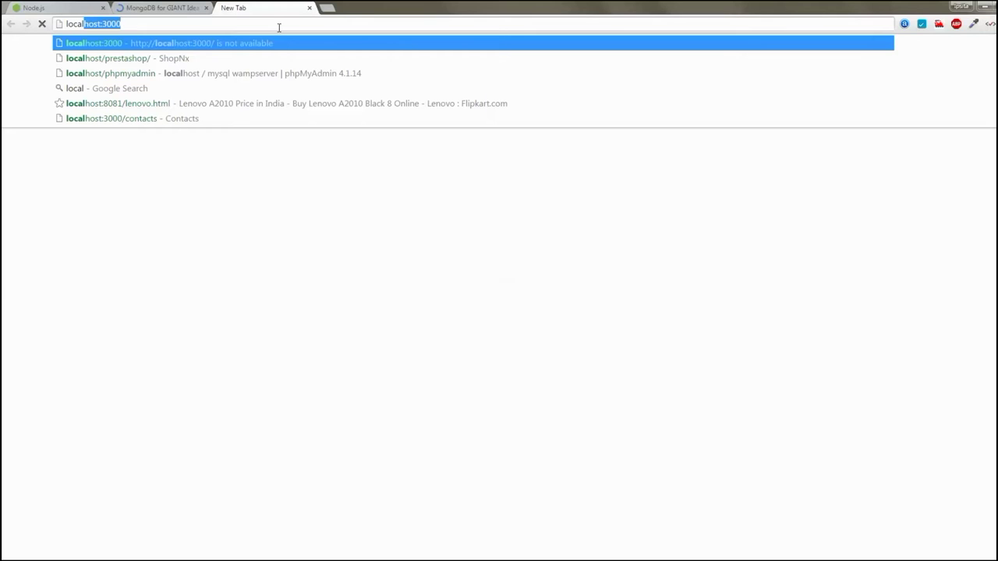
Load localhost:8080 to open the ShopNx storefront listing the ArrowGrey Slim Fit Formal Trouser30
{"action": "type", "text": "host:8080"}
{"action": "key", "text": "Return"}
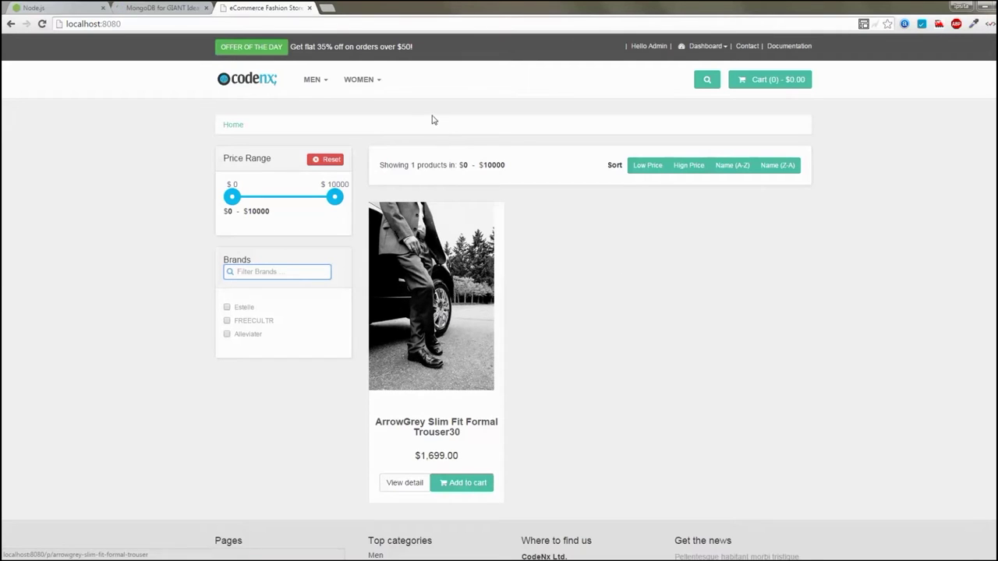
{"action": "mouse_move", "coordinate": [315, 84]}
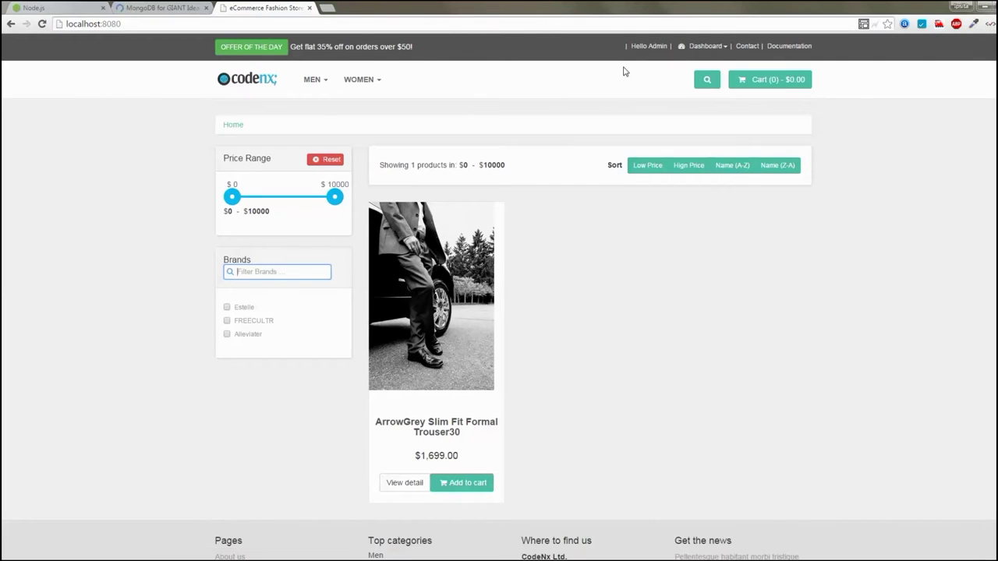
Log out of the admin account from the Dashboard menu and return to the home page
{"action": "left_click", "coordinate": [711, 48]}
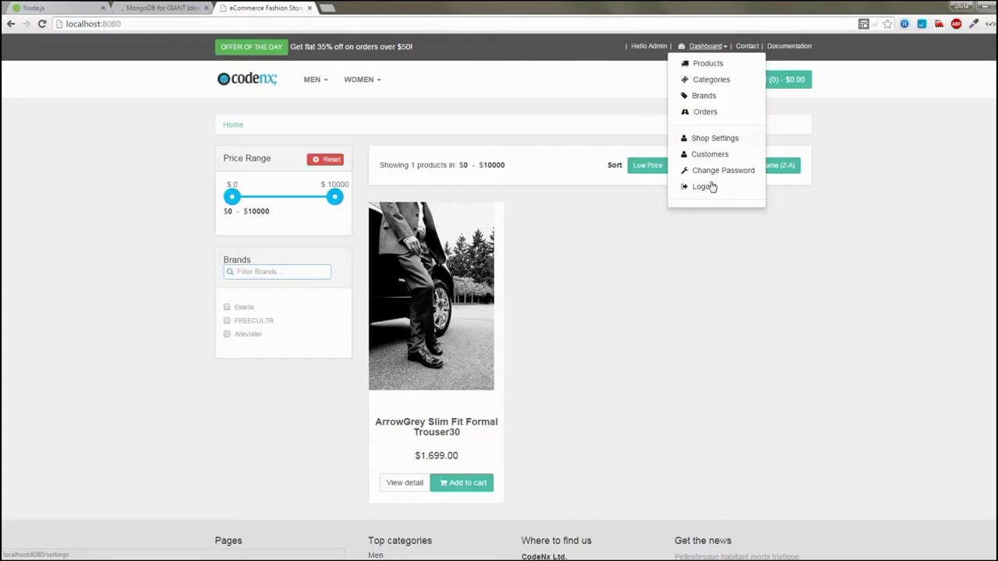
{"action": "left_click", "coordinate": [708, 190]}
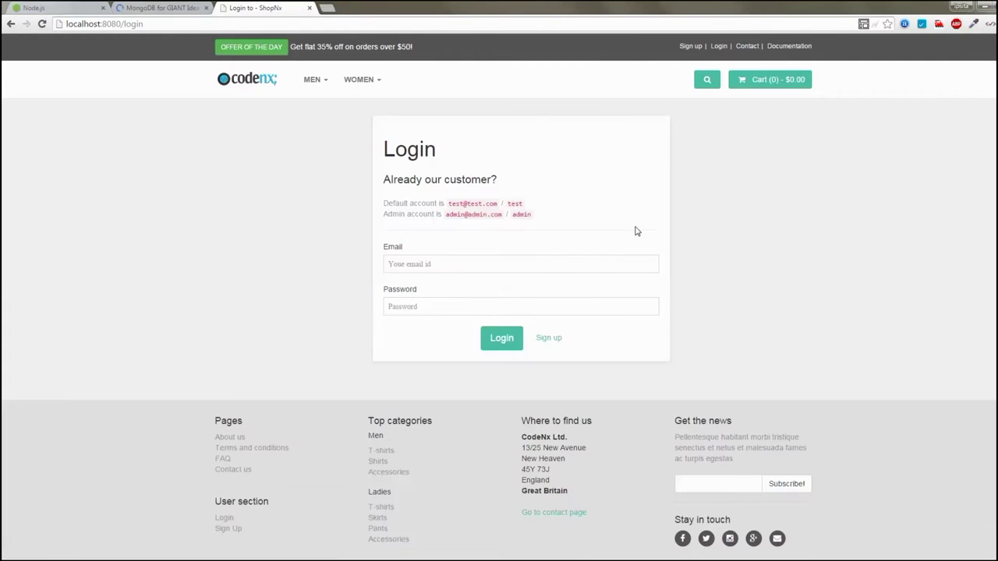
{"action": "left_click", "coordinate": [251, 83]}
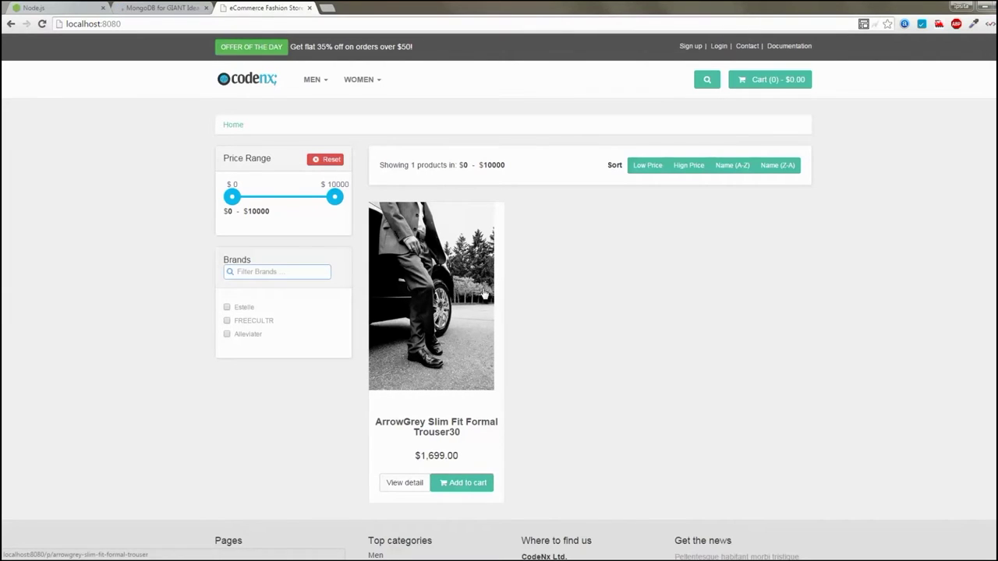
Sort products by name Z to A and narrow the price range to about $2435–$7932
{"action": "scroll", "coordinate": [581, 284], "scroll_direction": "down", "scroll_amount": 2}
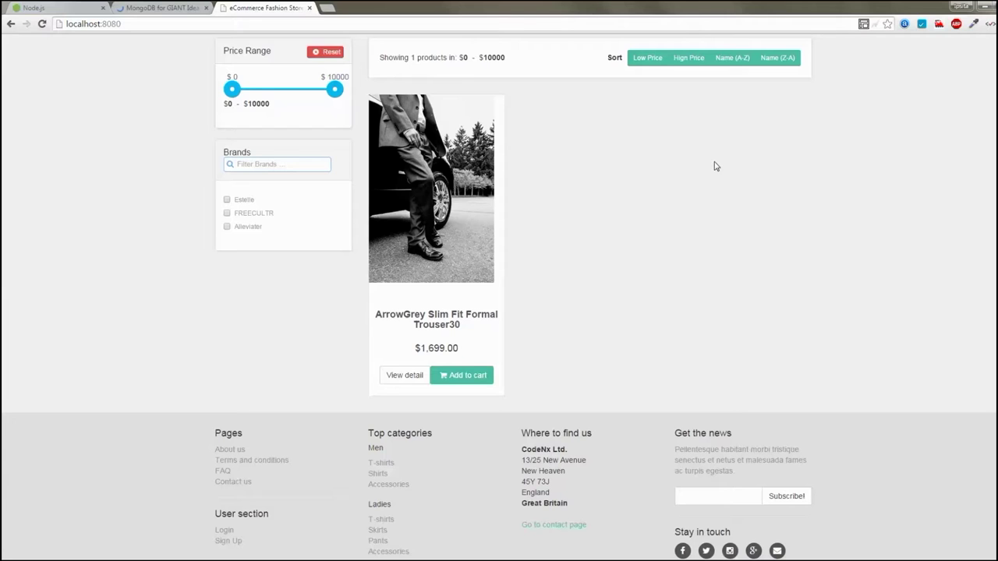
{"action": "scroll", "coordinate": [702, 145], "scroll_direction": "up", "scroll_amount": 1}
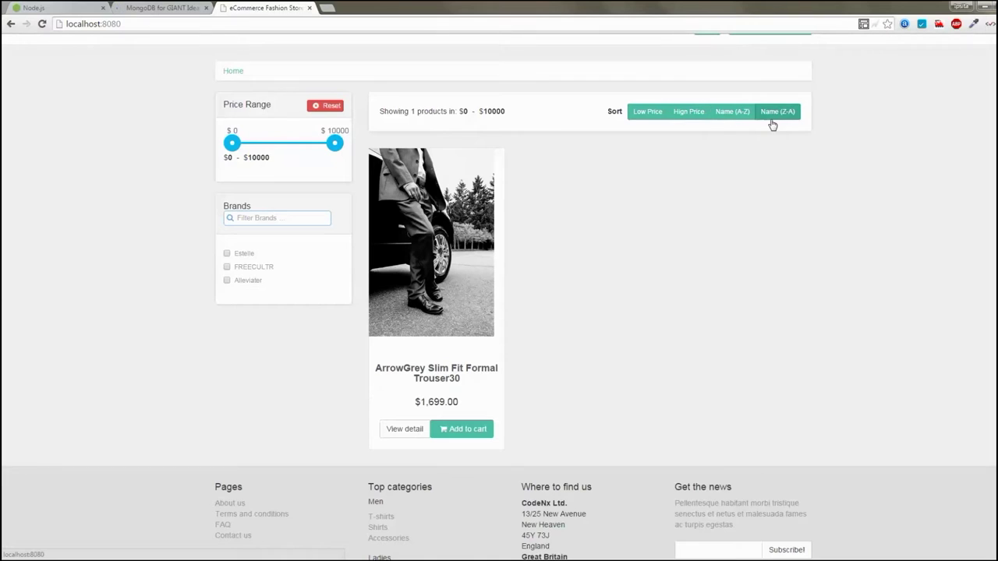
{"action": "left_click", "coordinate": [772, 122]}
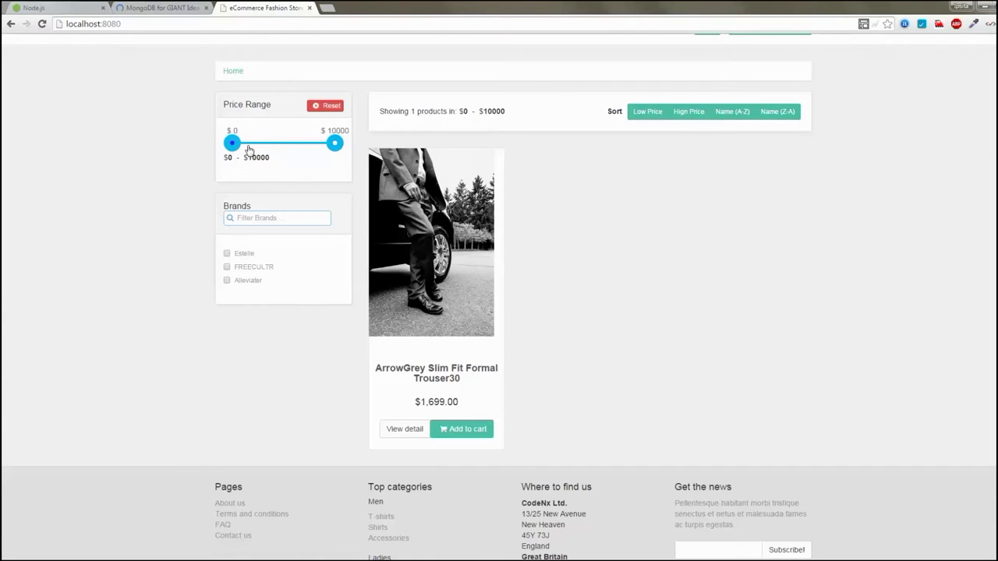
{"action": "left_click_drag", "start_coordinate": [232, 143], "coordinate": [257, 143]}
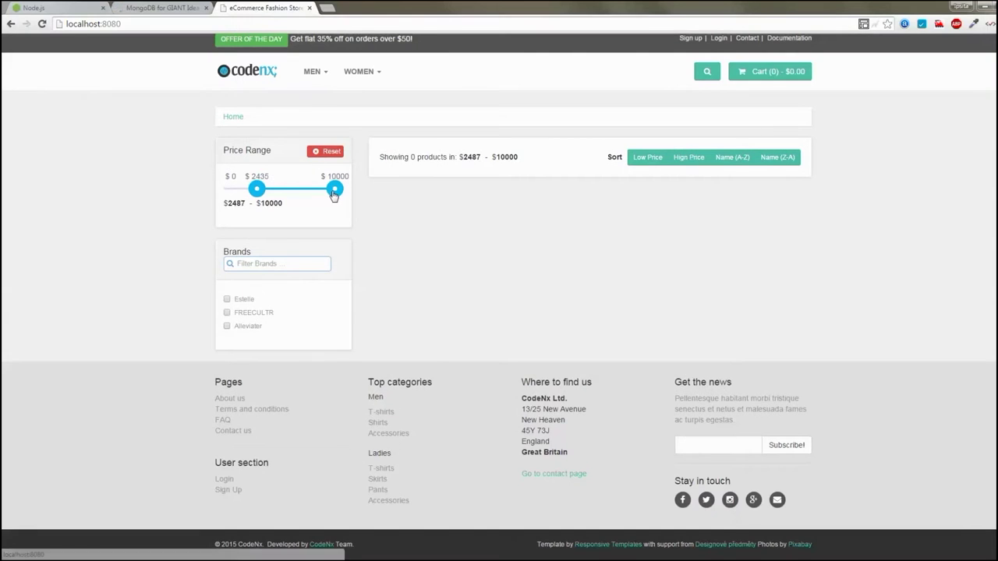
{"action": "left_click_drag", "start_coordinate": [335, 188], "coordinate": [227, 190]}
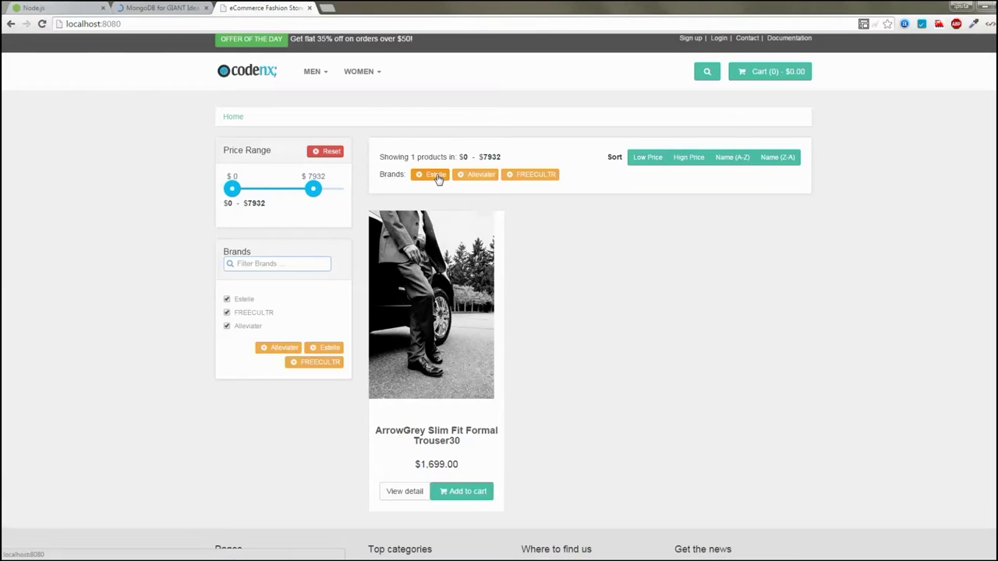
Clear the Estelle, Alleviater and FREECULTR brand filters, then filter by Estelle only
{"action": "left_click", "coordinate": [439, 179]}
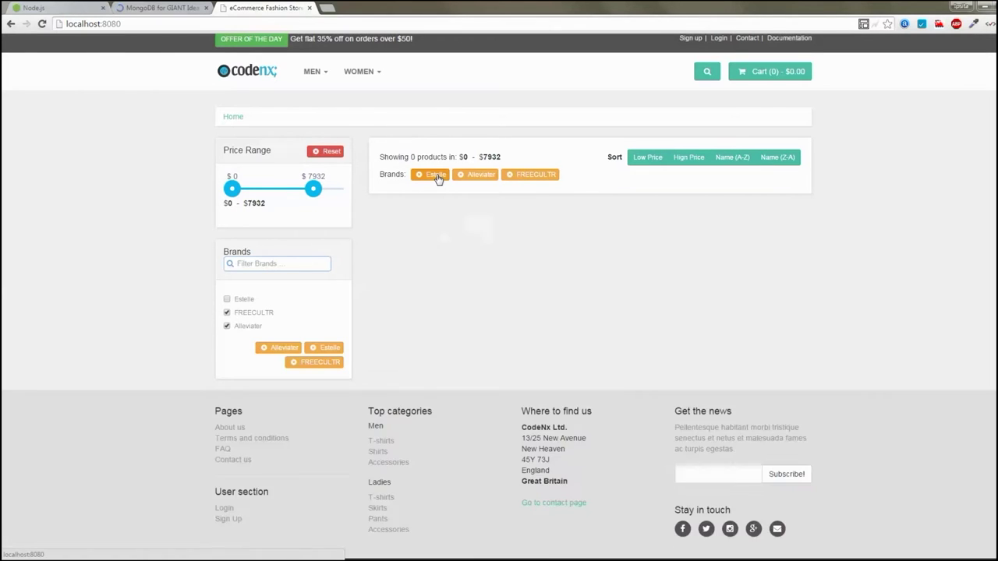
{"action": "left_click", "coordinate": [450, 181]}
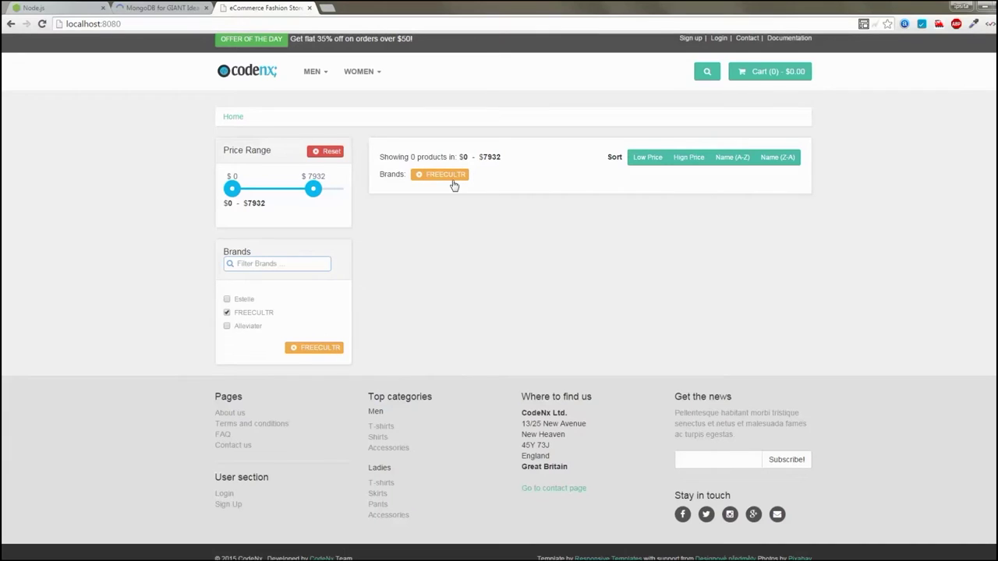
{"action": "left_click", "coordinate": [455, 179]}
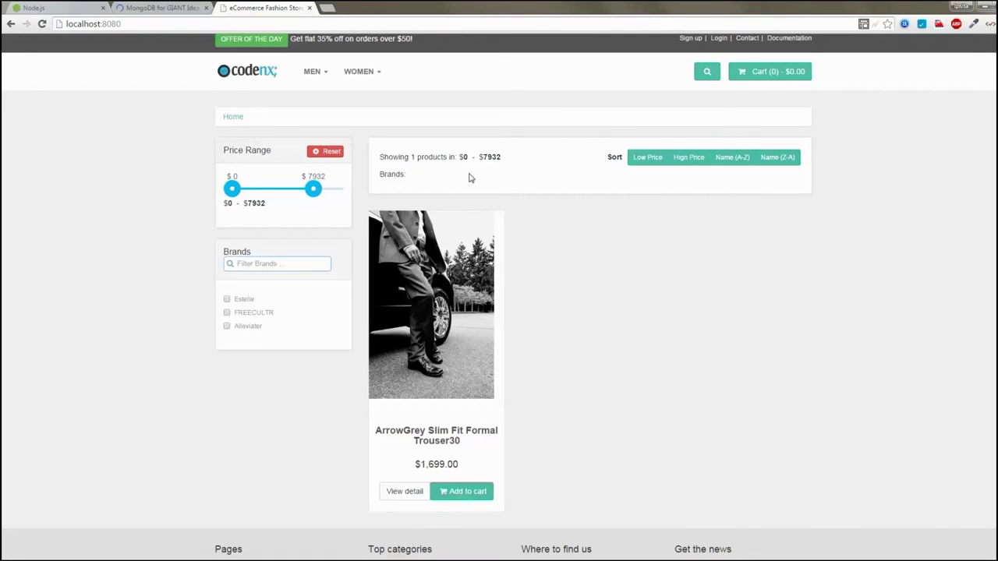
{"action": "left_click", "coordinate": [248, 302]}
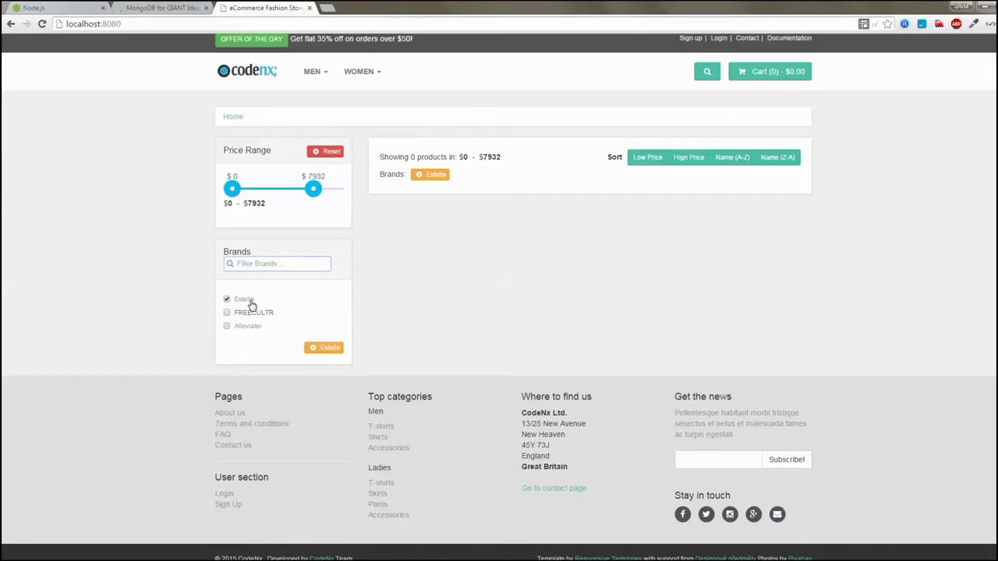
Clear the Estelle filter, view MEN > Dresses, then go to the Casual Trousers category
{"action": "left_click", "coordinate": [251, 304]}
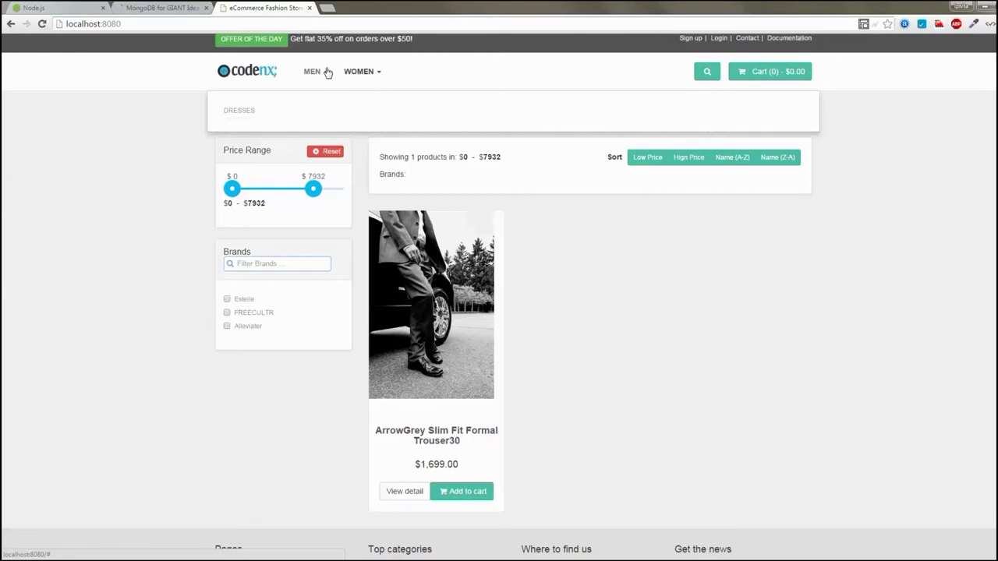
{"action": "mouse_move", "coordinate": [319, 73]}
{"action": "mouse_move", "coordinate": [360, 81]}
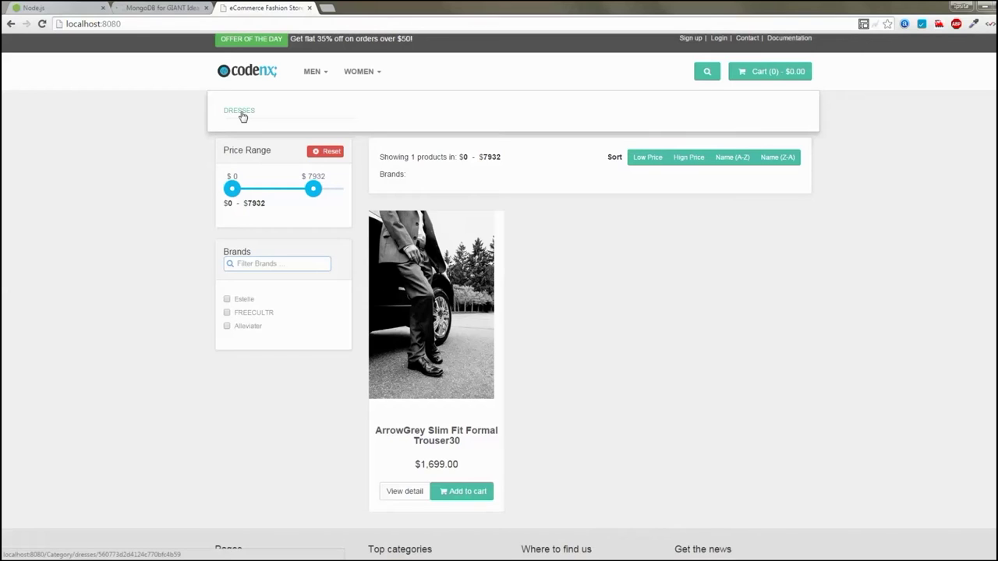
{"action": "left_click", "coordinate": [243, 115]}
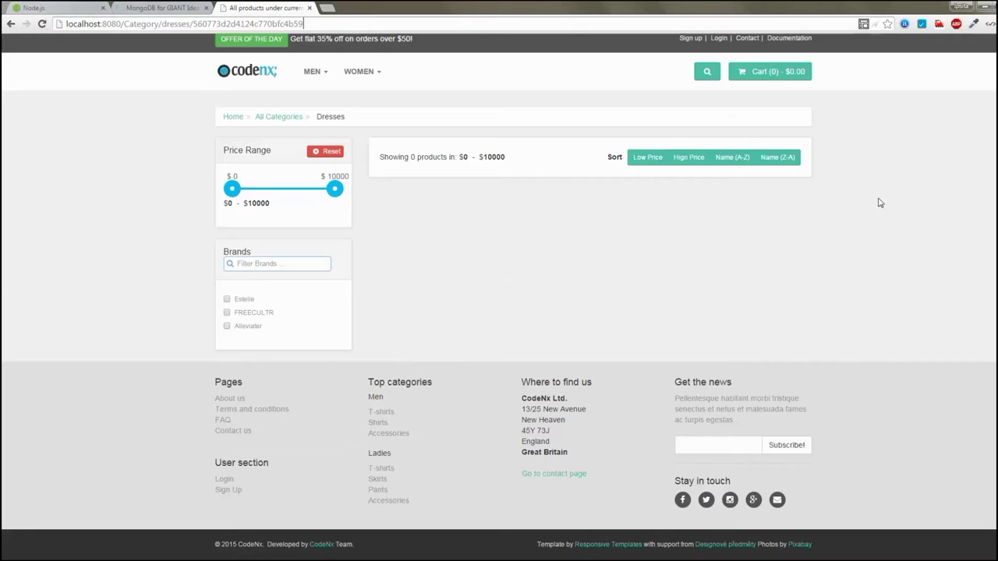
{"action": "left_click", "coordinate": [316, 71]}
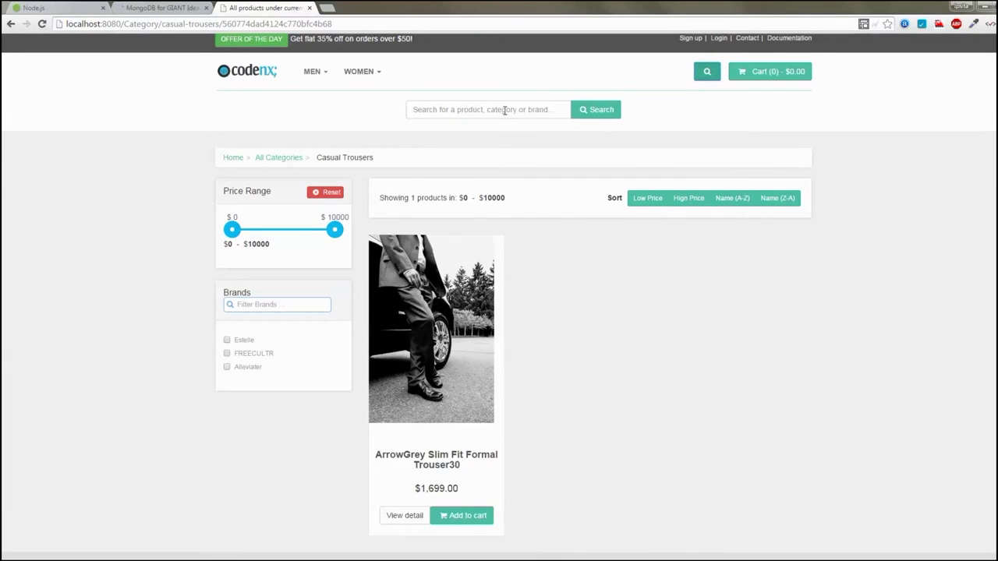
Search 'arr' and open the ArrowGrey Slim Fit Formal Trouser's detail page
{"action": "left_click", "coordinate": [505, 110]}
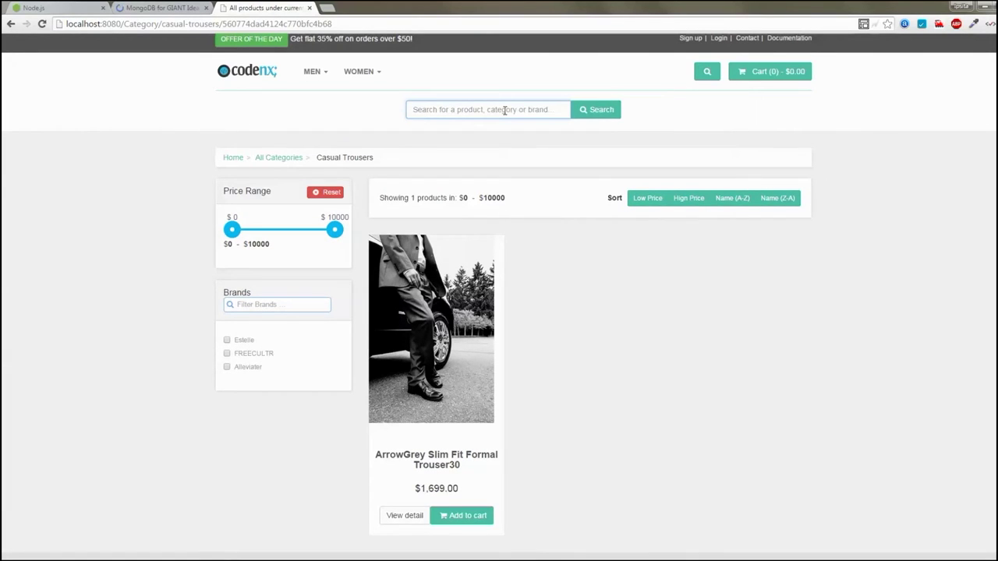
{"action": "type", "text": "arr"}
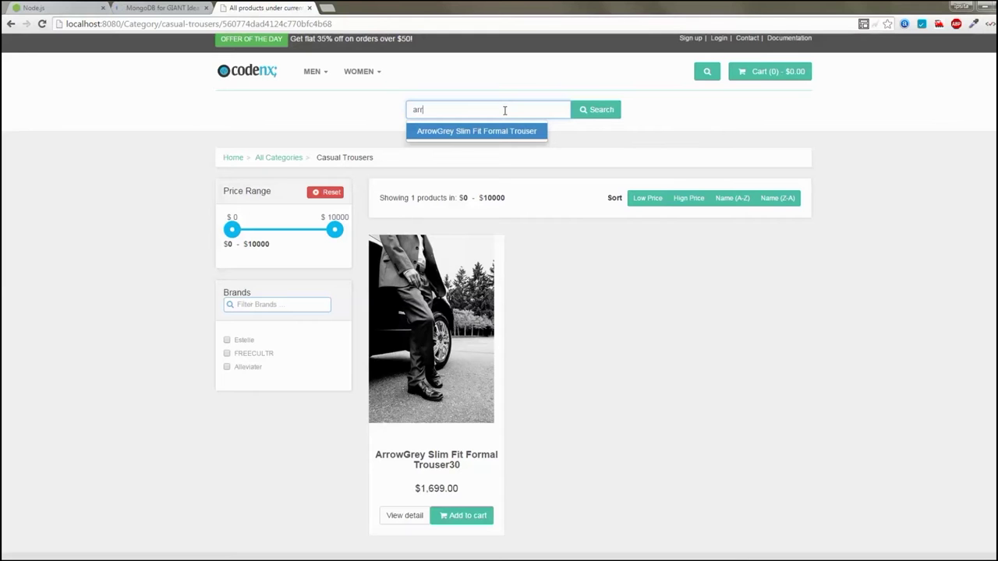
{"action": "left_click", "coordinate": [491, 131]}
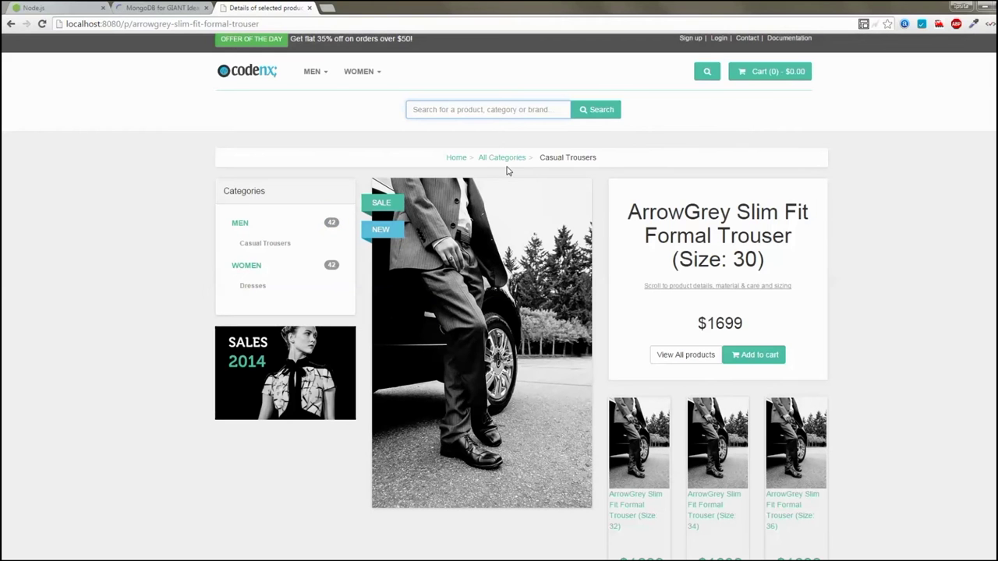
{"action": "left_click", "coordinate": [325, 78]}
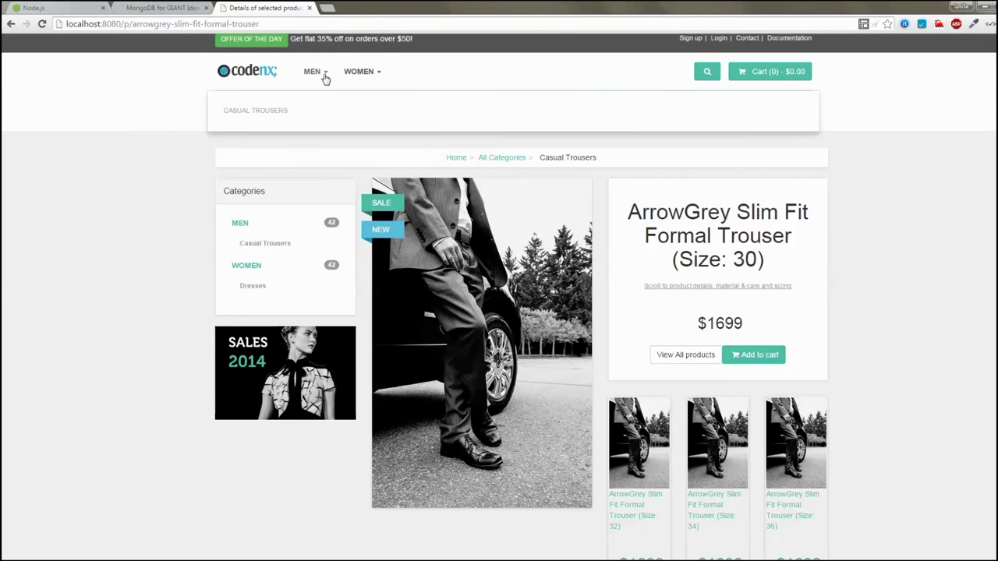
{"action": "left_click", "coordinate": [234, 78]}
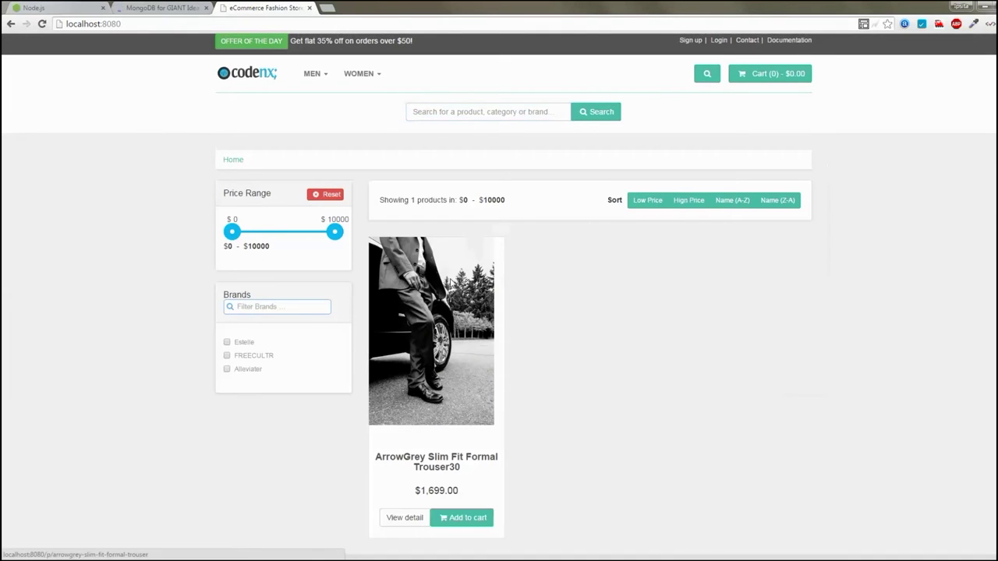
{"action": "left_click", "coordinate": [451, 281]}
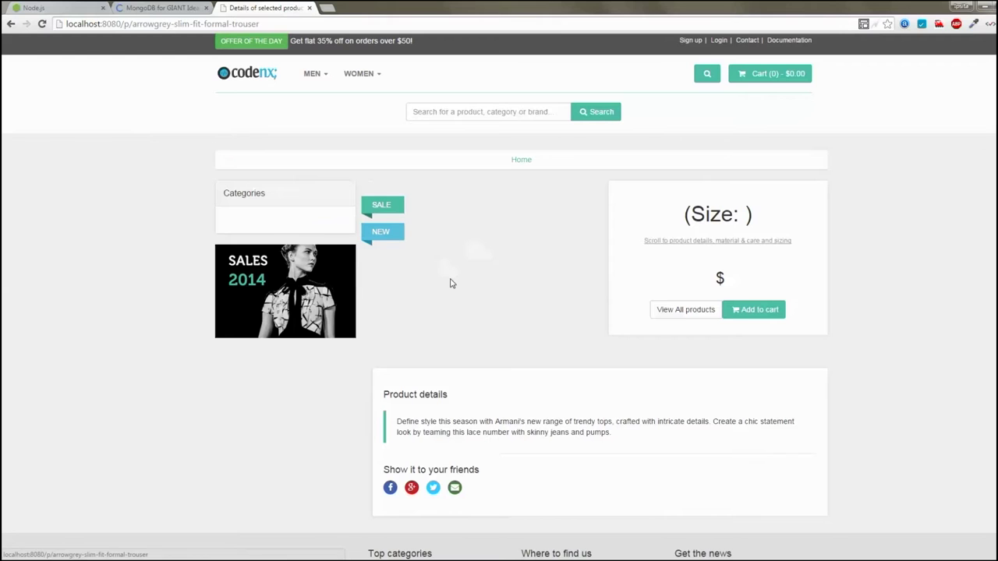
Switch to the Size 32 trouser at $1699 and scroll through its details
{"action": "scroll", "coordinate": [753, 364], "scroll_direction": "down", "scroll_amount": 2}
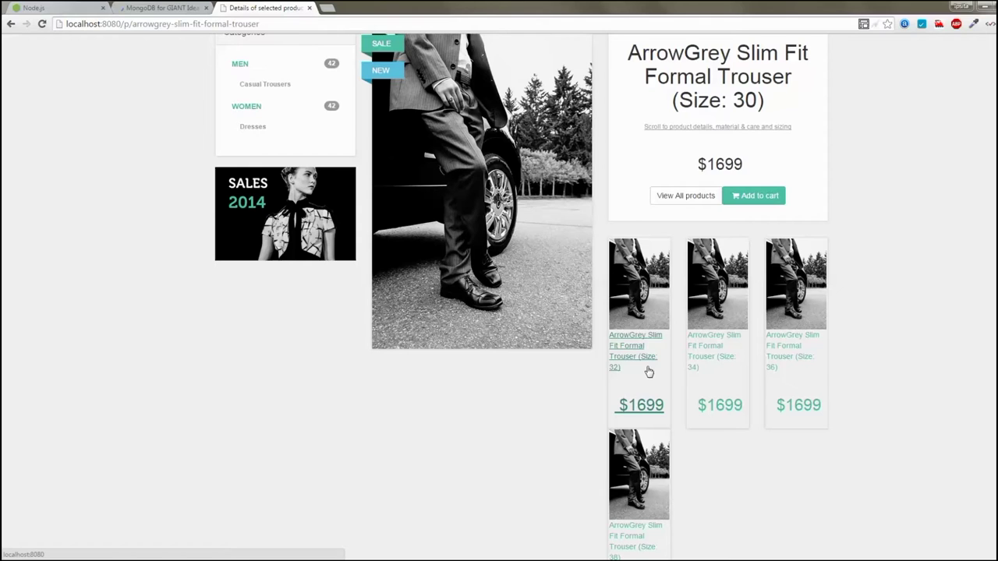
{"action": "left_click", "coordinate": [649, 371]}
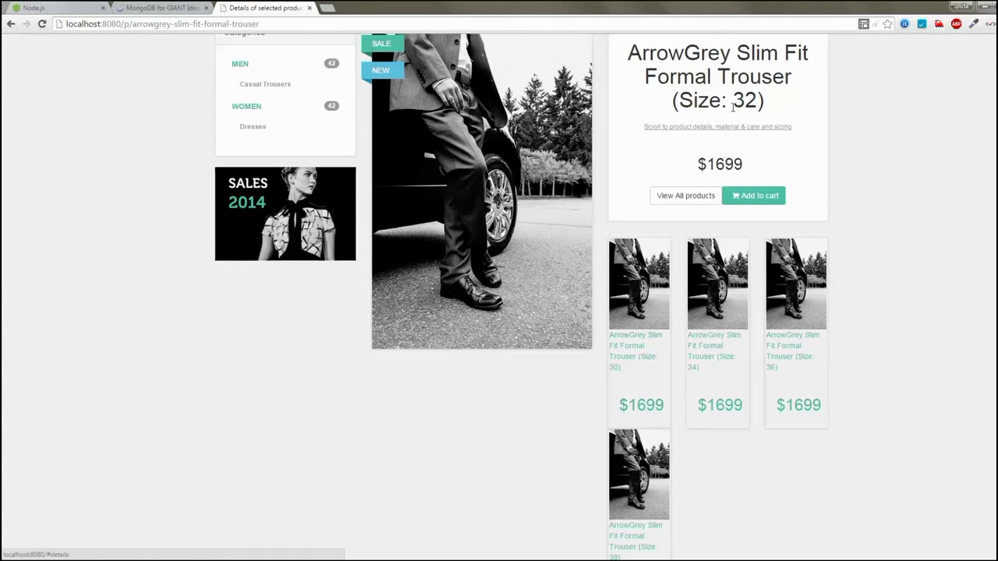
{"action": "double_click", "coordinate": [736, 100]}
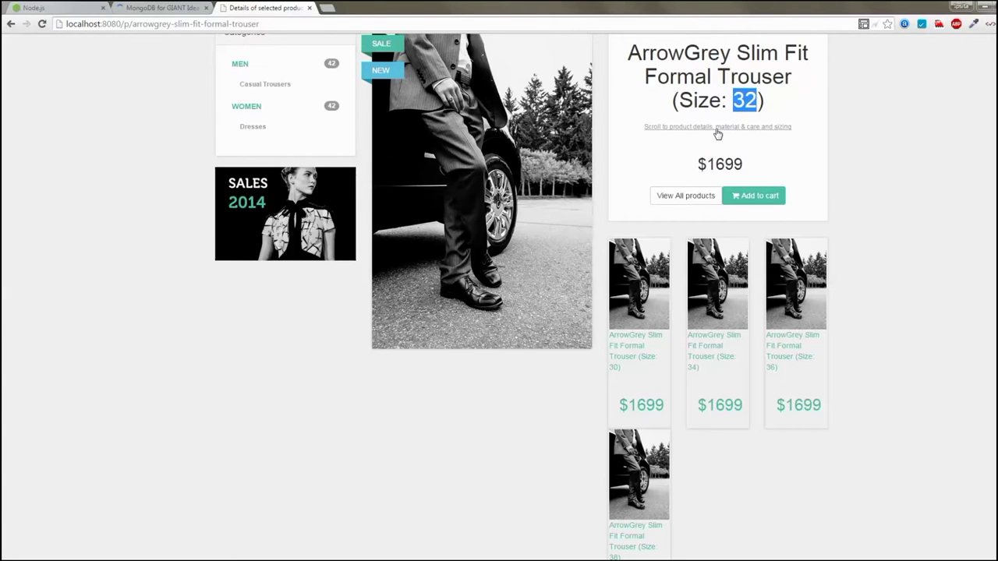
{"action": "scroll", "coordinate": [839, 285], "scroll_direction": "down", "scroll_amount": 1}
{"action": "scroll", "coordinate": [839, 285], "scroll_direction": "down", "scroll_amount": 6}
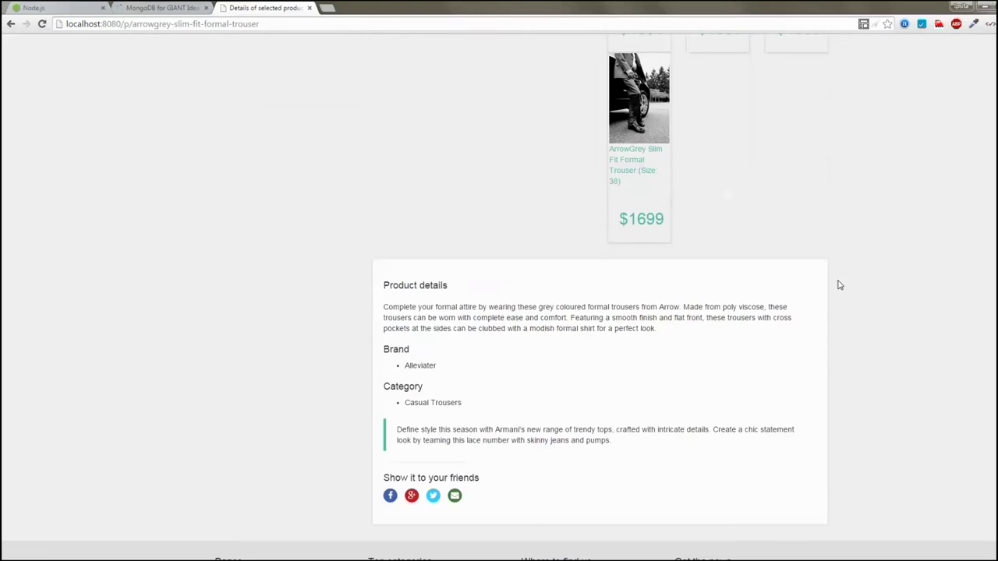
{"action": "scroll", "coordinate": [690, 335], "scroll_direction": "down", "scroll_amount": 1}
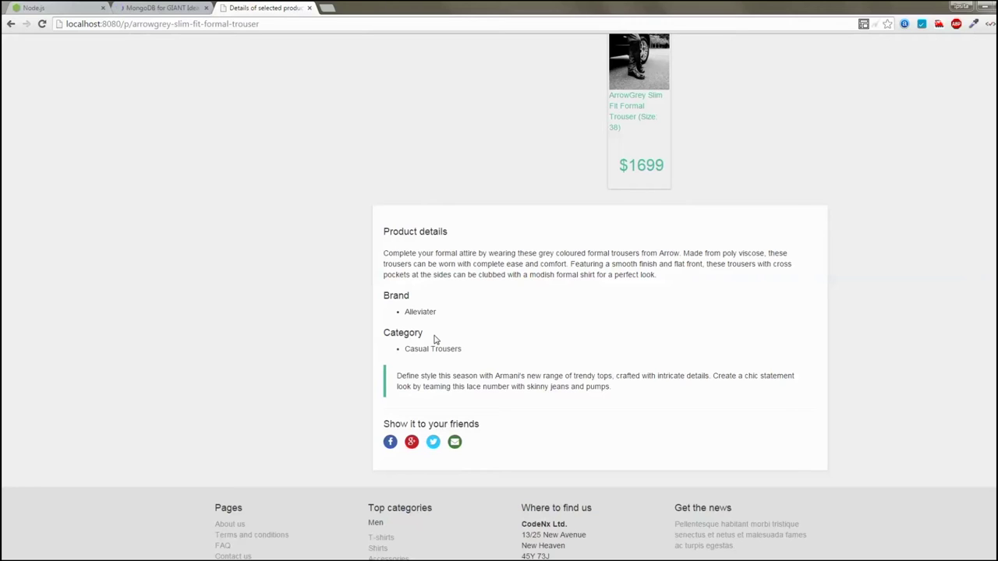
{"action": "scroll", "coordinate": [437, 337], "scroll_direction": "up", "scroll_amount": 5}
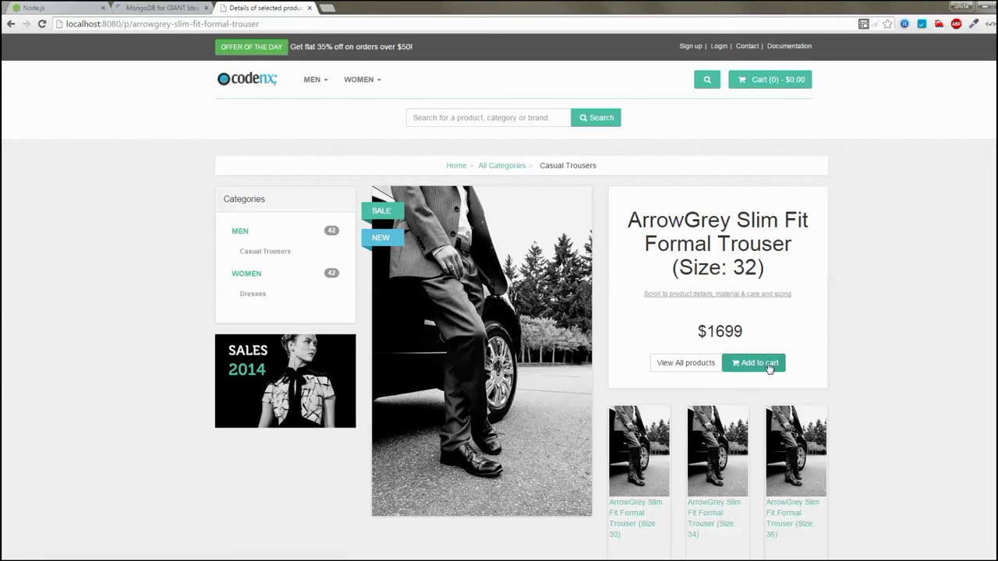
Add the size-32 ArrowGrey trouser to the cart and raise its quantity to 2 ($3,398.00)
{"action": "left_click", "coordinate": [770, 368]}
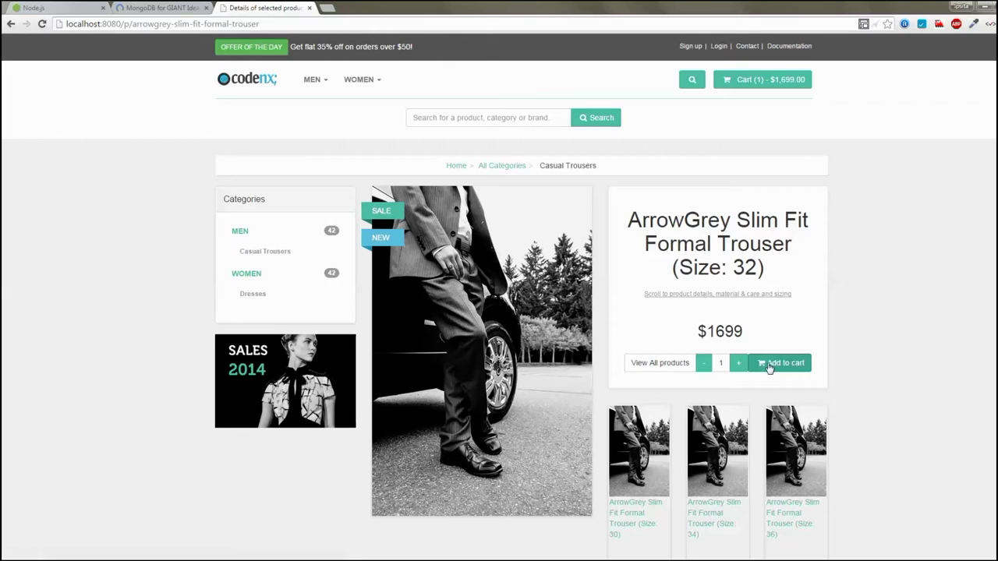
{"action": "left_click", "coordinate": [769, 365]}
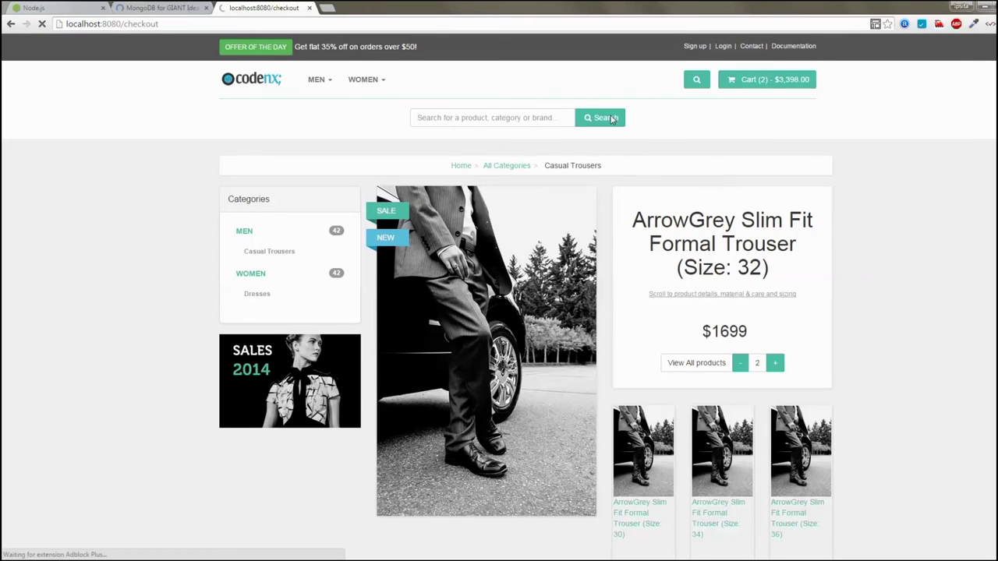
Proceed from the cart to checkout and begin logging in with the default demo account's email
{"action": "left_click", "coordinate": [764, 84]}
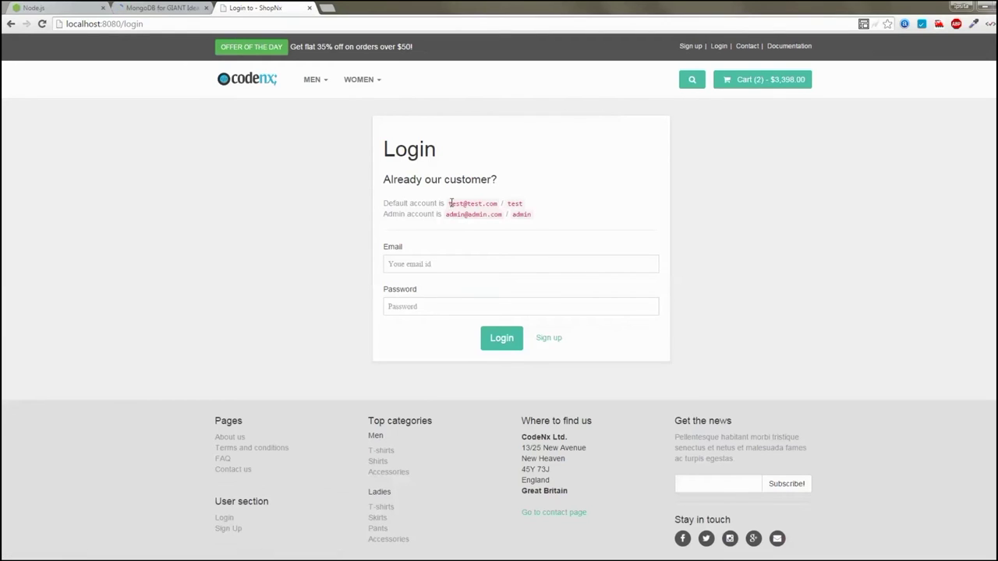
{"action": "left_click_drag", "start_coordinate": [447, 203], "coordinate": [500, 202]}
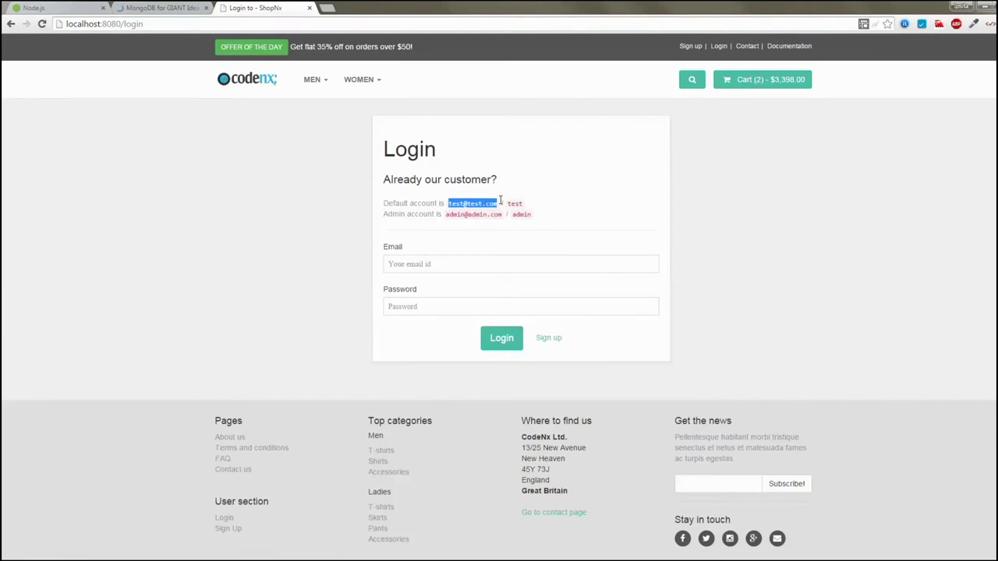
{"action": "left_click", "coordinate": [482, 265]}
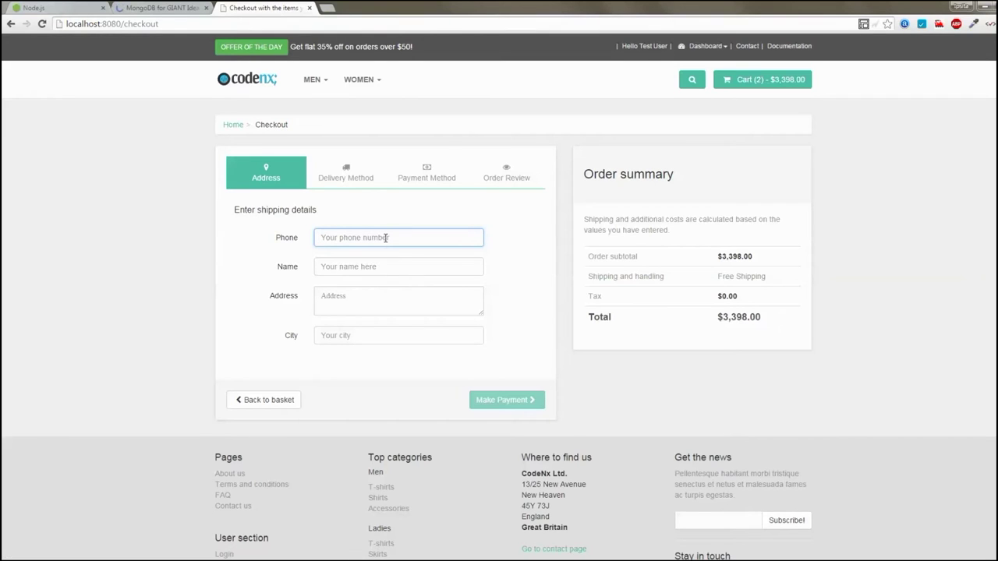
Enter the phone number and the recipient's name in the shipping details form
{"action": "type", "text": "11111111111"}
{"action": "key", "text": "Tab"}
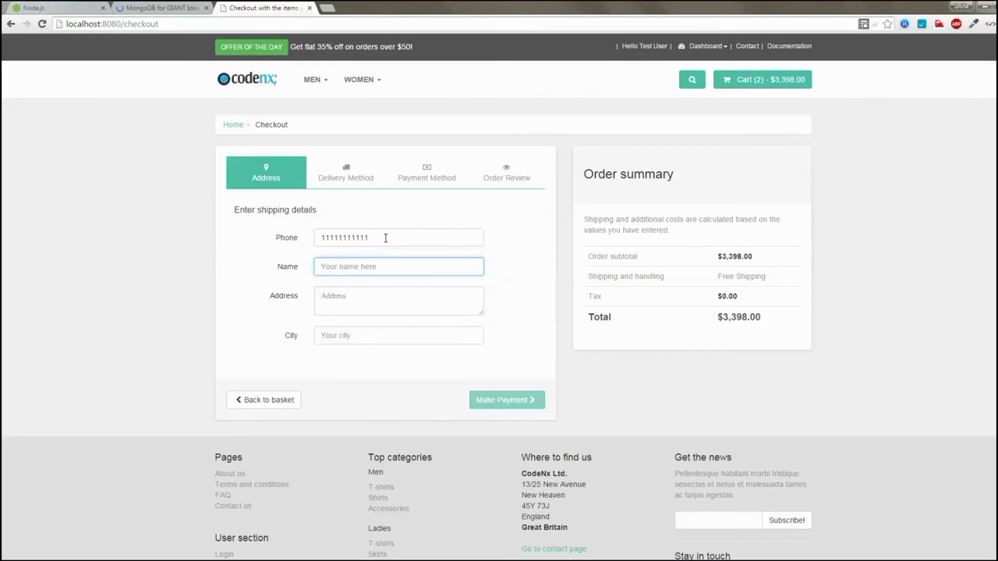
{"action": "type", "text": "S"}
{"action": "key", "text": "BackSpace"}
{"action": "type", "text": "Swades"}
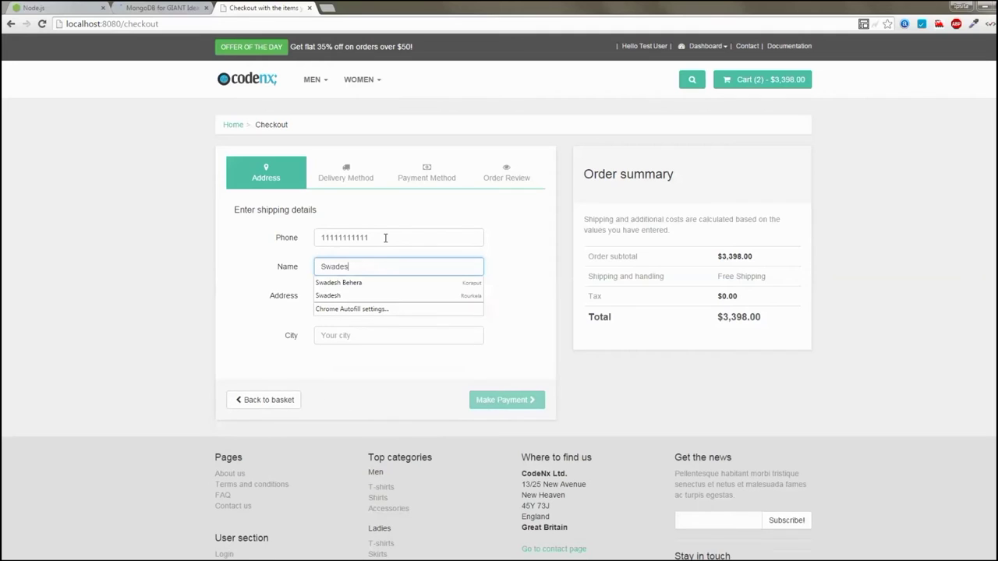
Autofill the address, pick the suggested city, and submit the order with Make Payment
{"action": "left_click", "coordinate": [338, 282]}
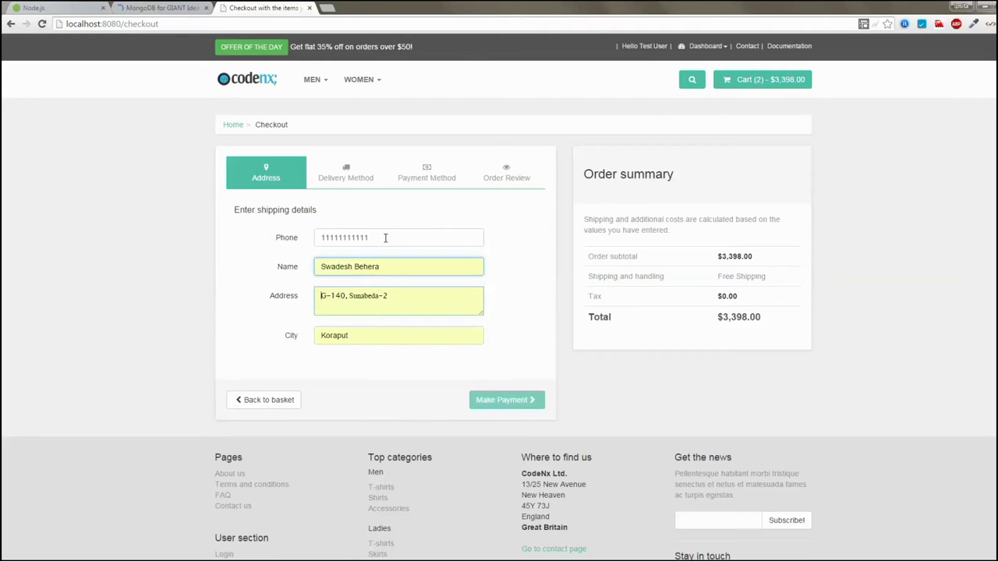
{"action": "key", "text": "Tab"}
{"action": "key", "text": "Tab"}
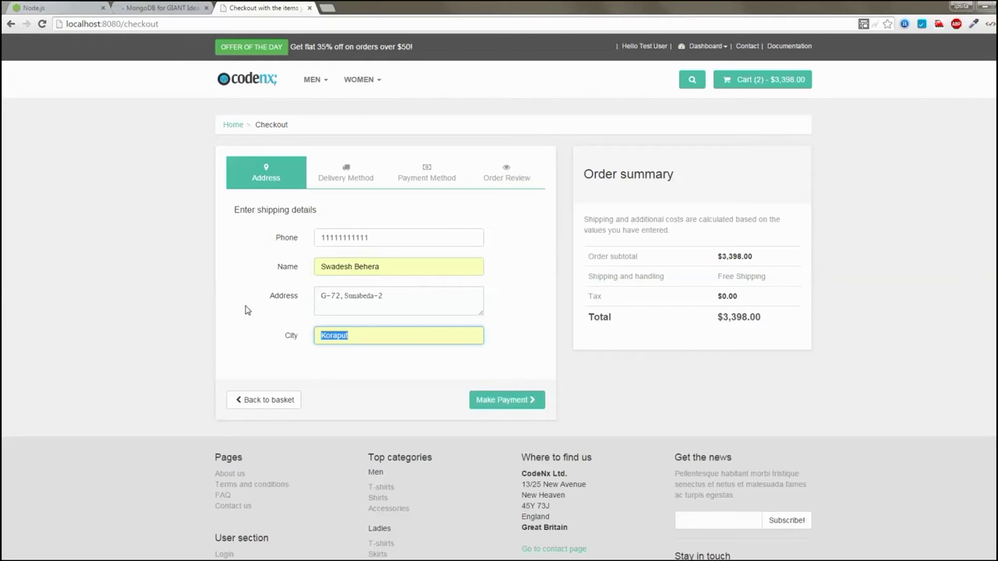
{"action": "type", "text": "R"}
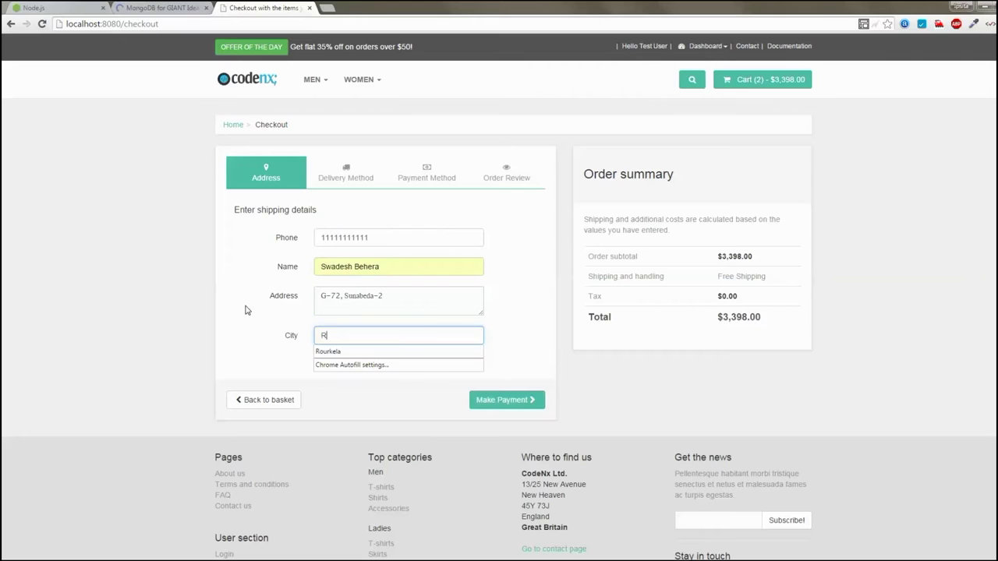
{"action": "type", "text": "ourkela"}
{"action": "left_click", "coordinate": [245, 310]}
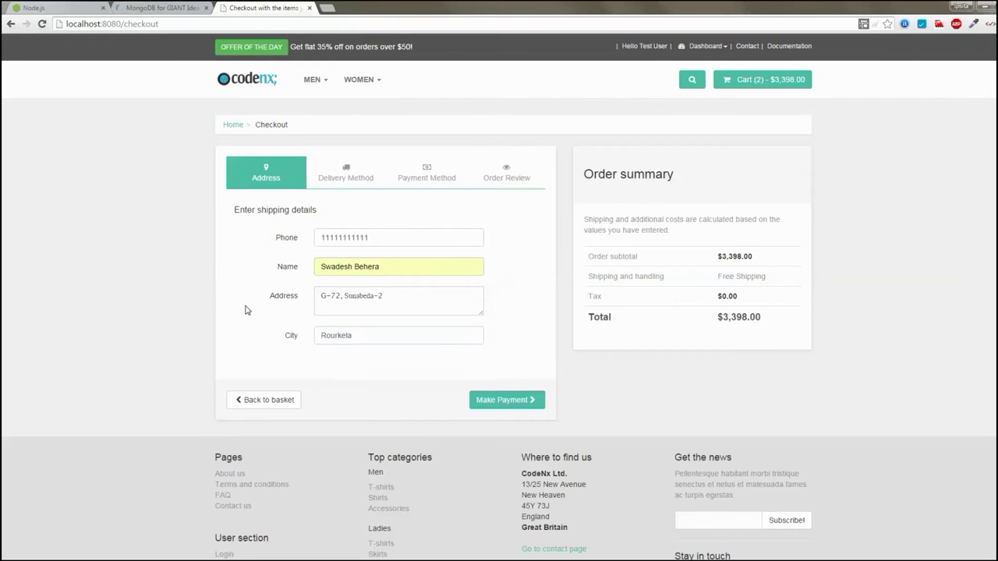
{"action": "left_click", "coordinate": [508, 402]}
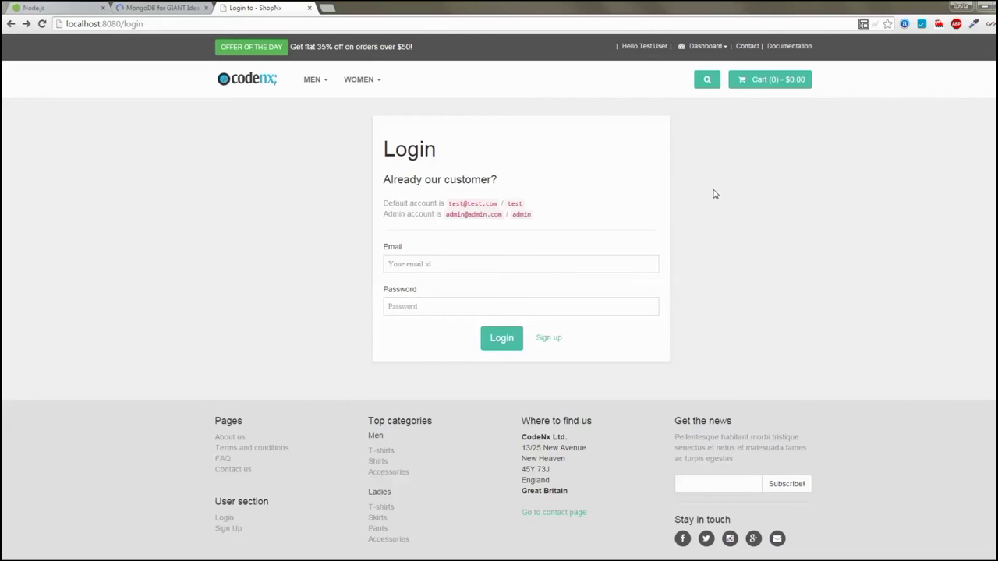
From the Dashboard menu view Orders, then Change Password, then log out of the test account
{"action": "left_click", "coordinate": [715, 49]}
{"action": "left_click", "coordinate": [707, 67]}
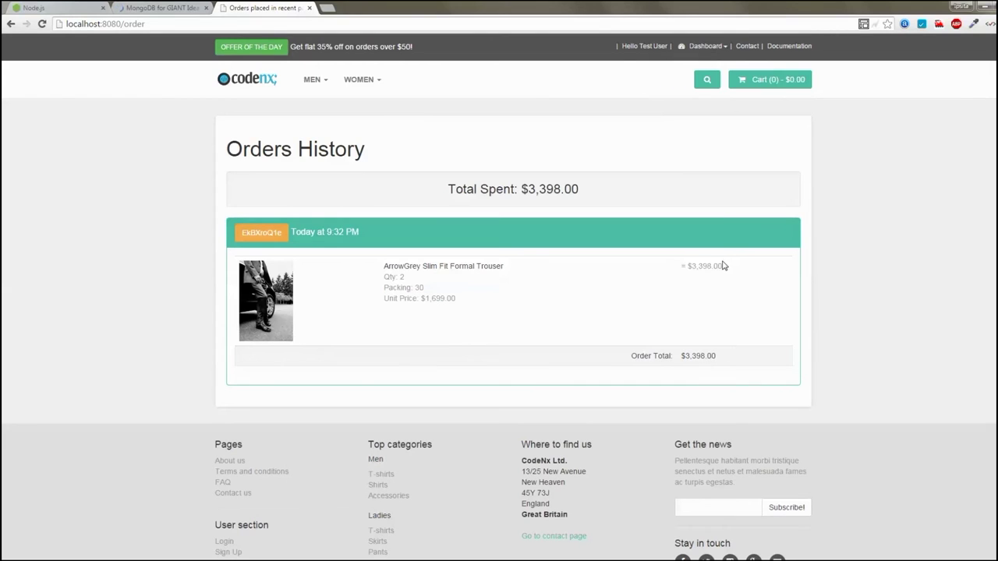
{"action": "left_click", "coordinate": [709, 46]}
{"action": "left_click", "coordinate": [707, 92]}
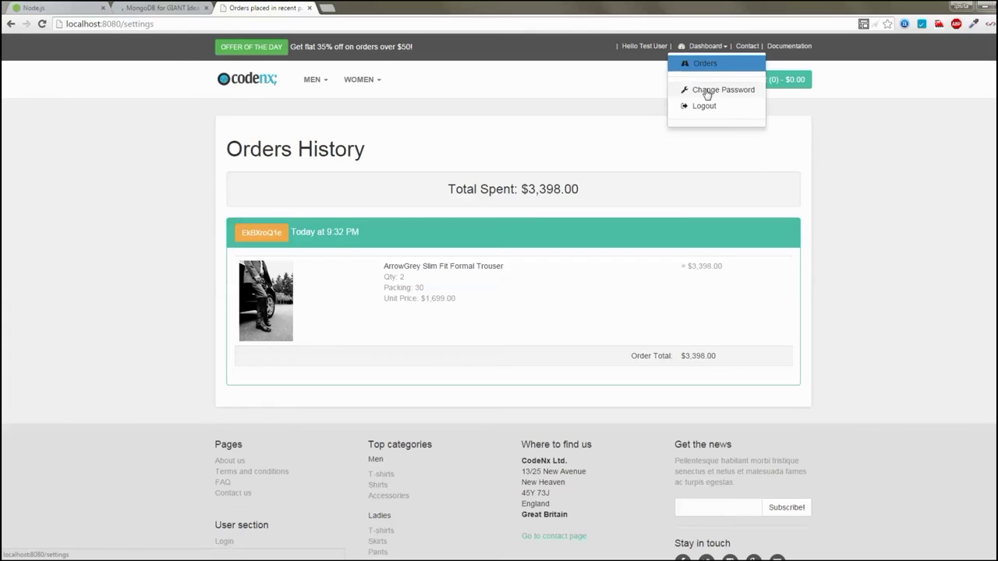
{"action": "left_click", "coordinate": [709, 46]}
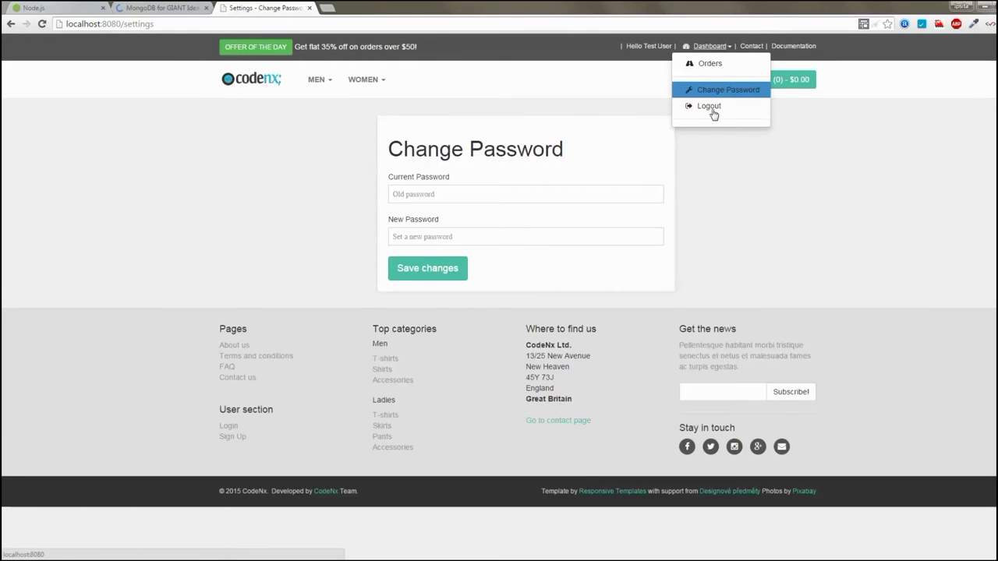
{"action": "left_click", "coordinate": [712, 111]}
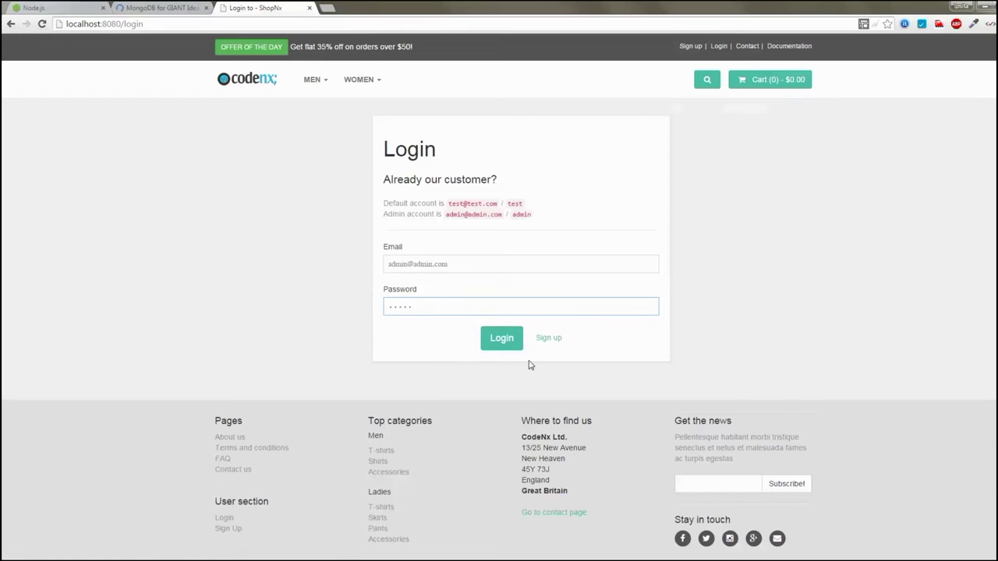
Log in as admin and open the List of Brands from the Dashboard menu
{"action": "left_click", "coordinate": [503, 343]}
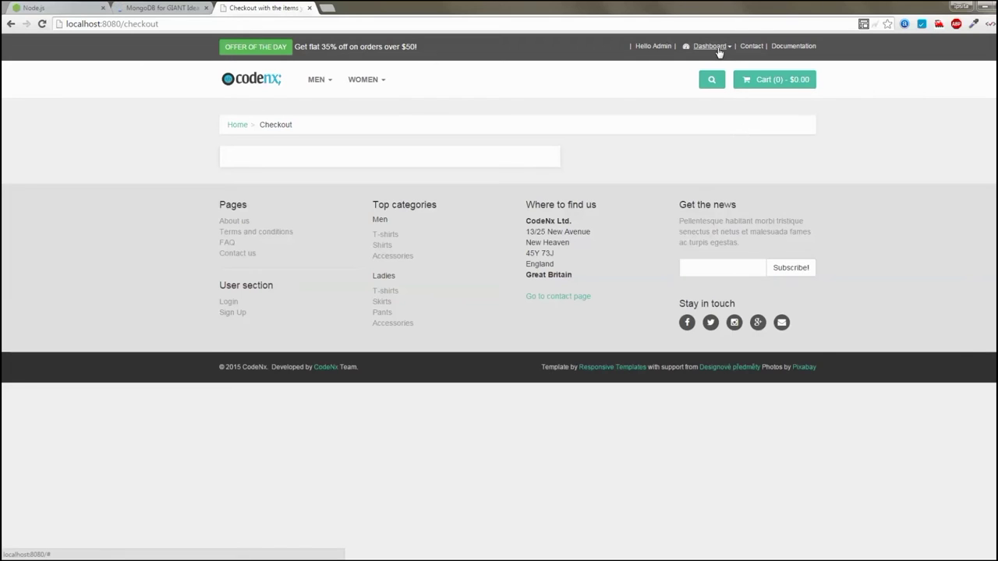
{"action": "left_click", "coordinate": [717, 47]}
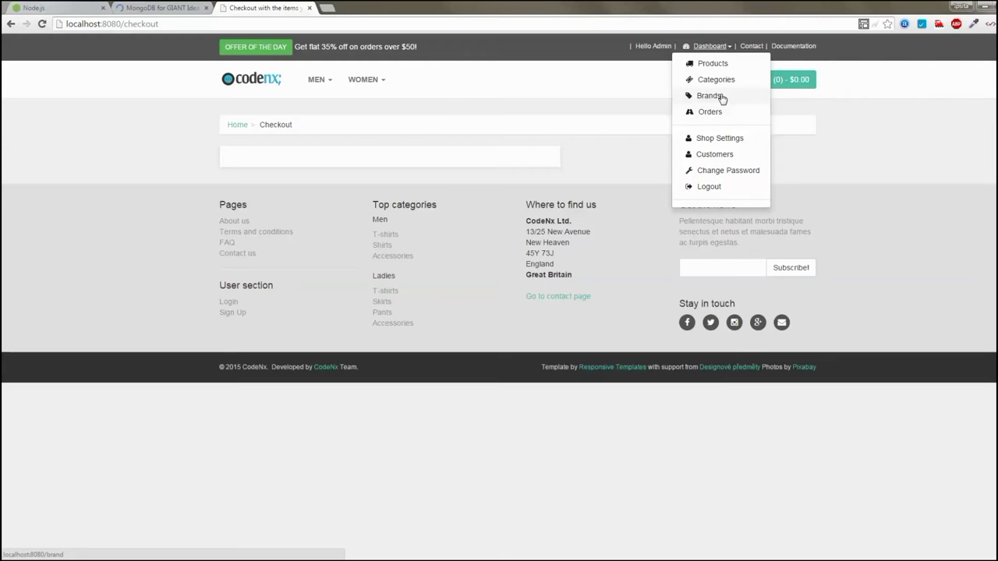
{"action": "left_click", "coordinate": [721, 97]}
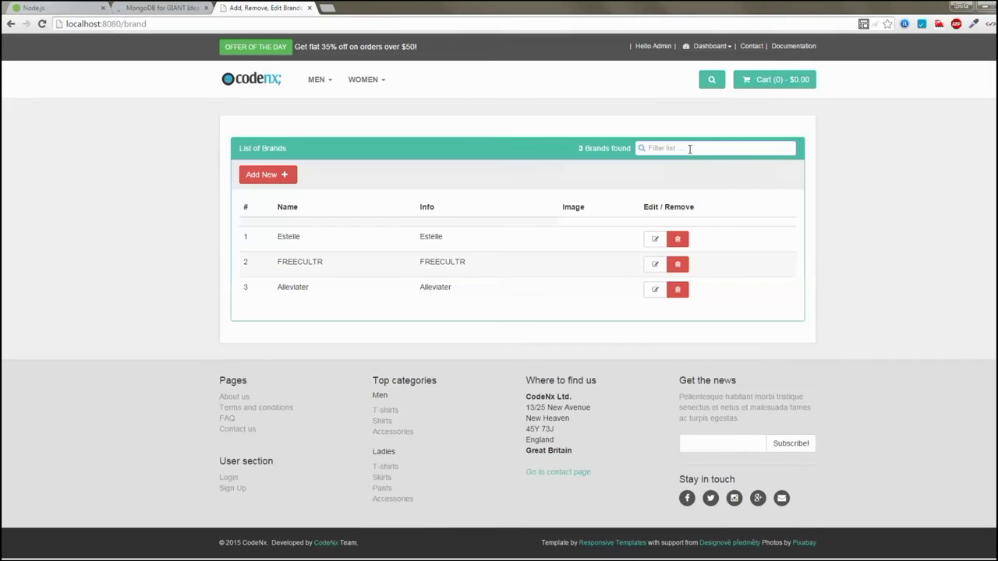
Add a new brand with both Name and Info set to Biri
{"action": "left_click", "coordinate": [286, 180]}
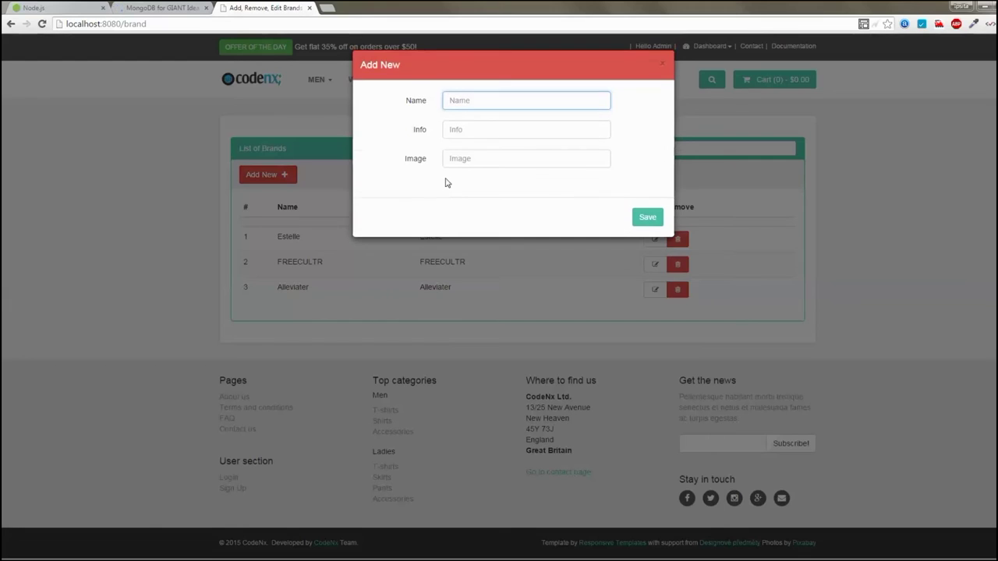
{"action": "type", "text": "Biri"}
{"action": "left_click", "coordinate": [470, 128]}
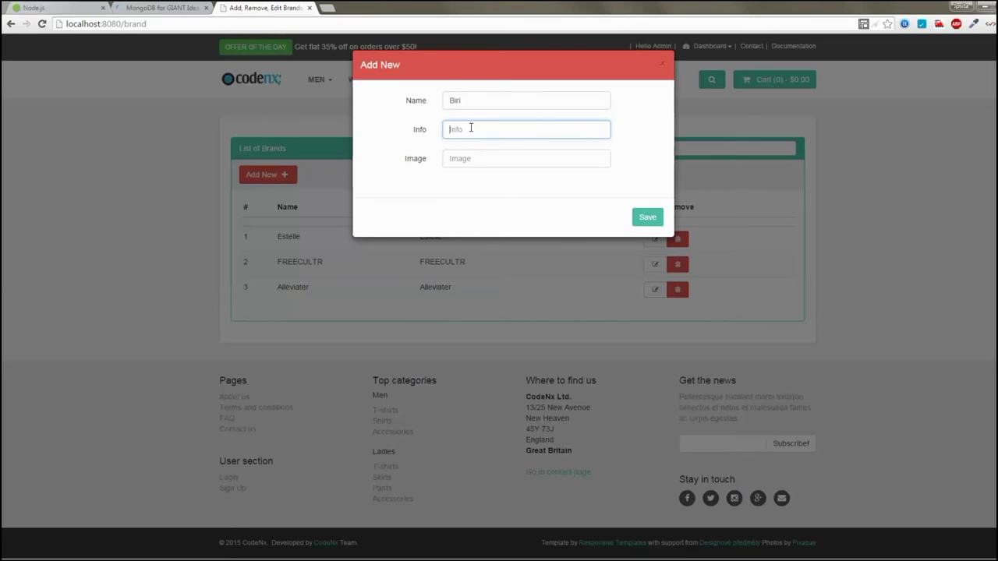
{"action": "type", "text": "Biri"}
{"action": "left_click", "coordinate": [657, 222]}
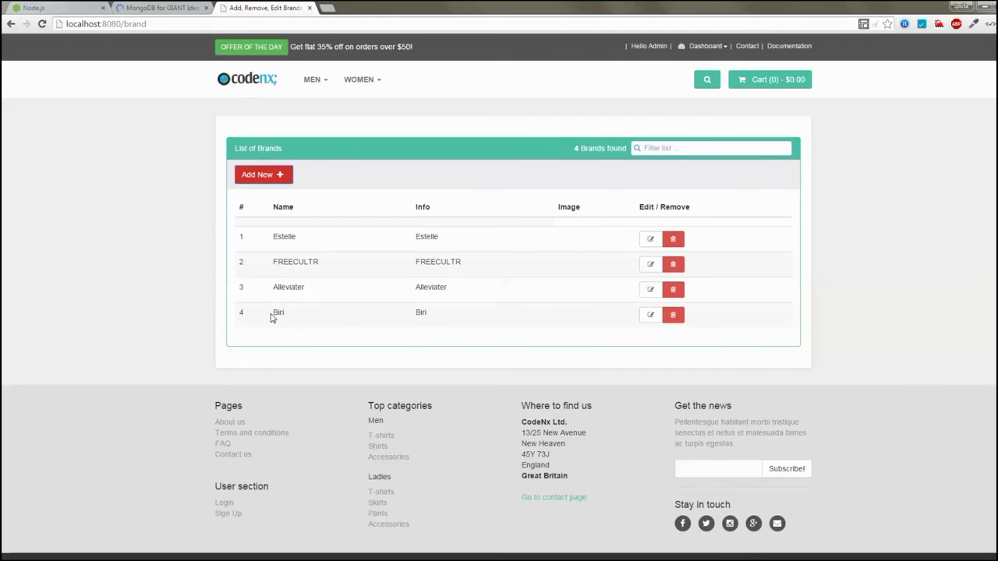
Edit the fourth brand, appending 2 to both fields to rename it Biri2
{"action": "left_click_drag", "start_coordinate": [269, 317], "coordinate": [449, 320]}
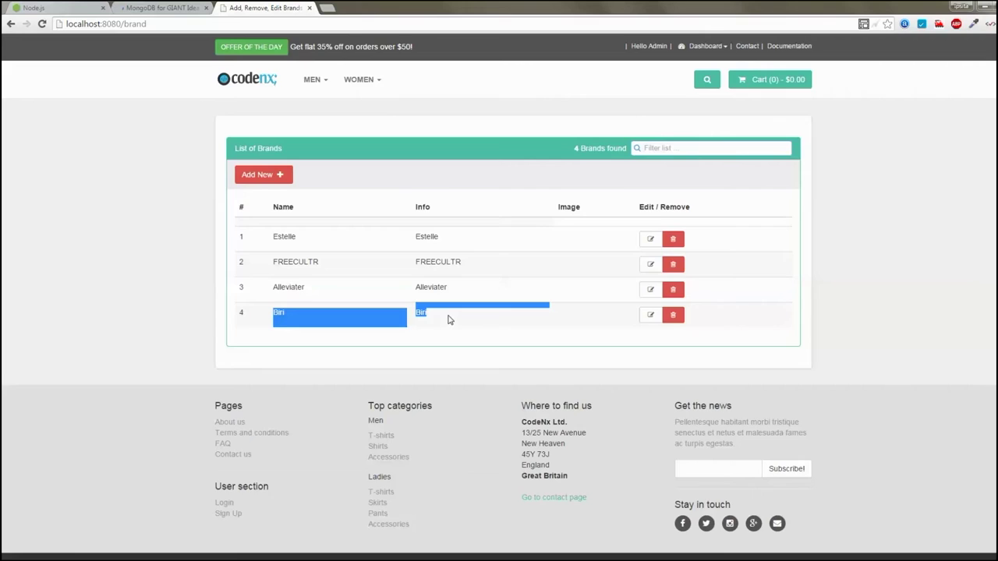
{"action": "left_click", "coordinate": [650, 314]}
{"action": "type", "text": "2"}
{"action": "left_click", "coordinate": [488, 131]}
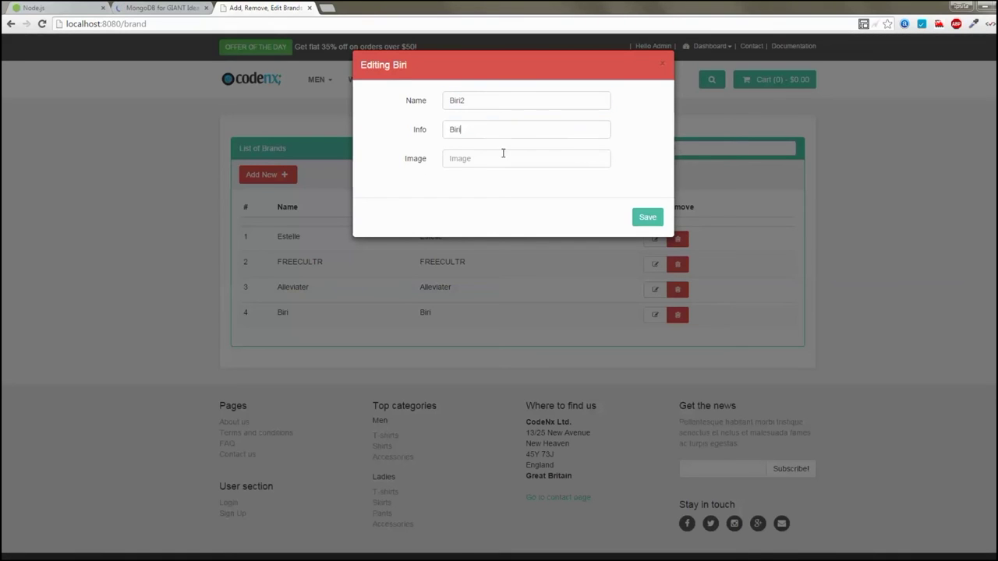
{"action": "type", "text": "2"}
{"action": "left_click", "coordinate": [650, 218]}
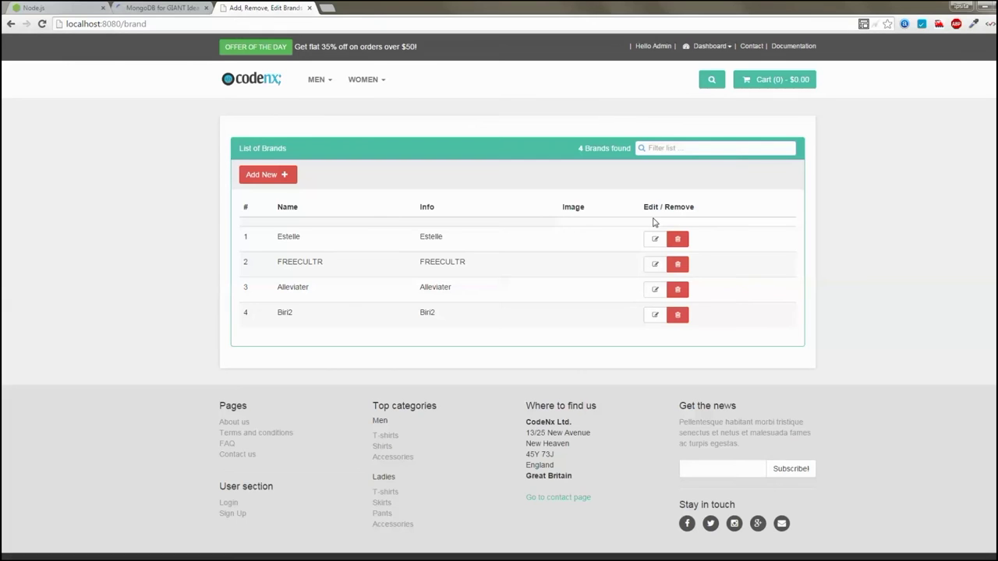
{"action": "left_click_drag", "start_coordinate": [456, 319], "coordinate": [308, 324]}
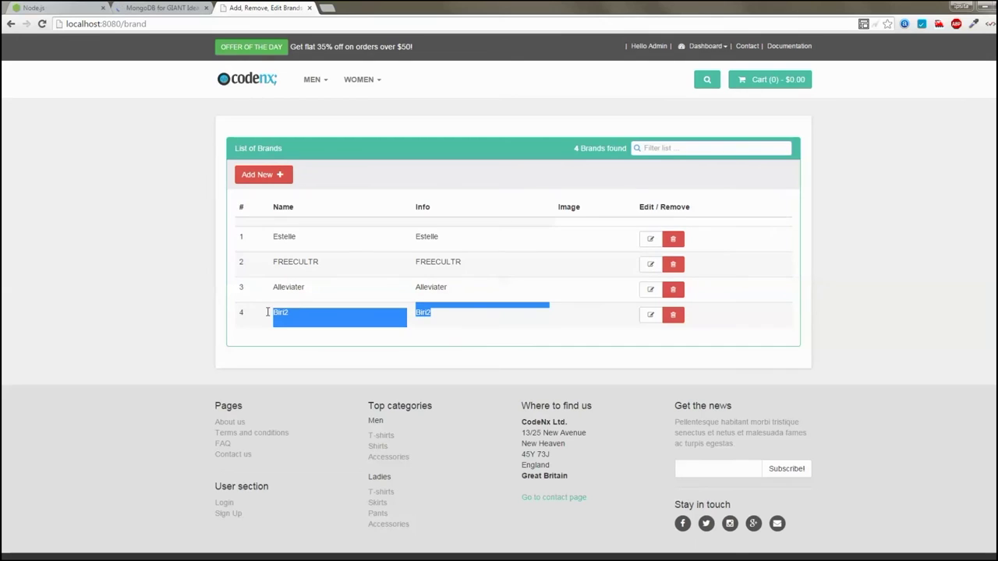
{"action": "left_click_drag", "start_coordinate": [268, 312], "coordinate": [242, 315]}
Open the Categories list from the Dashboard menu and start a new category
{"action": "left_click", "coordinate": [706, 46]}
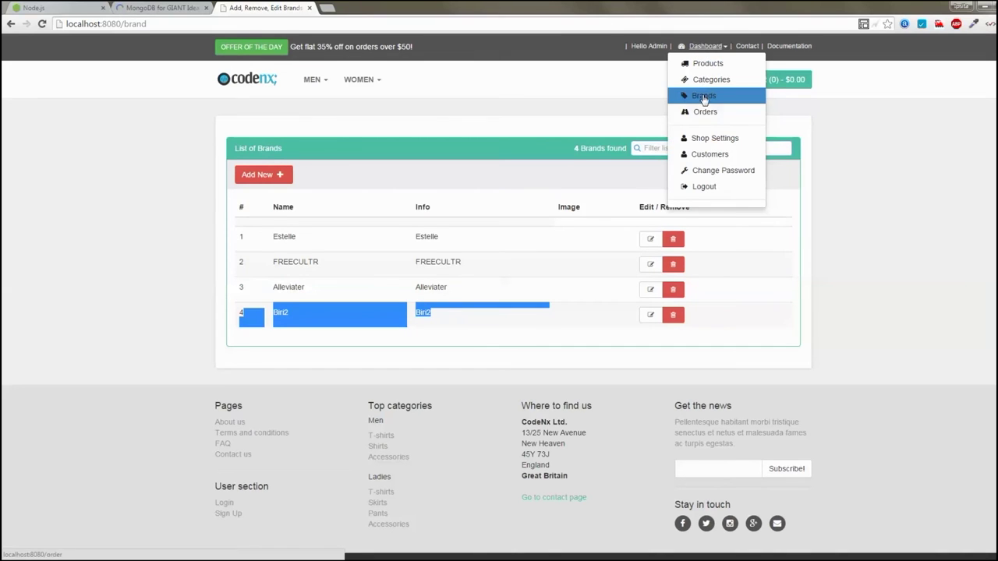
{"action": "left_click", "coordinate": [709, 81]}
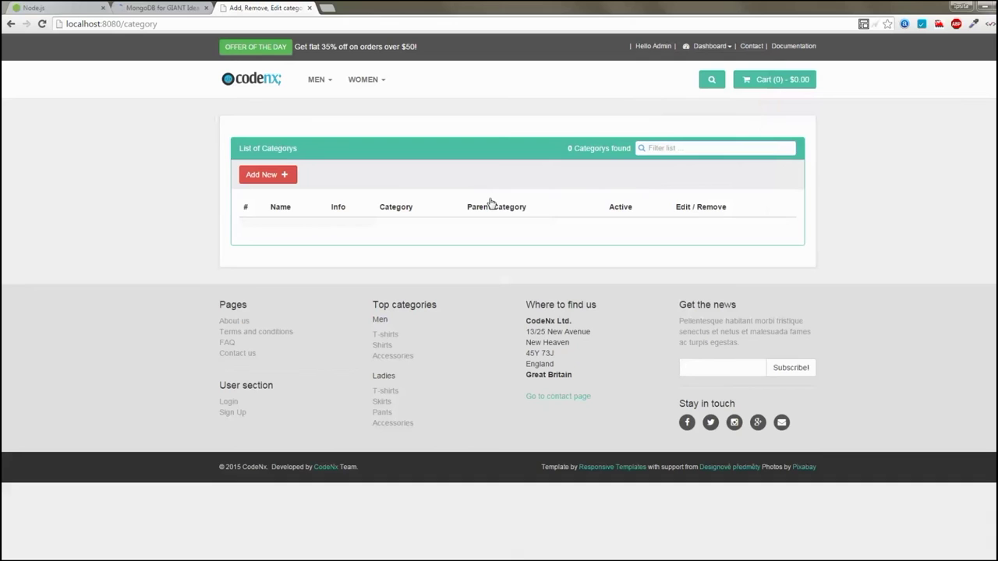
{"action": "left_click", "coordinate": [267, 175]}
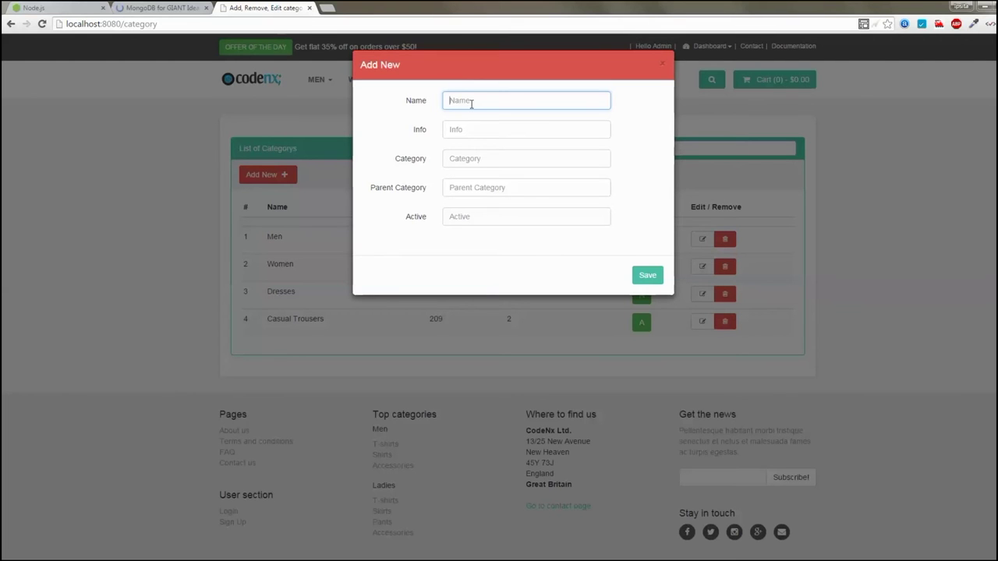
Enter Name Shirts, Category 300 and Parent Category 1, then save the new category
{"action": "type", "text": "Shirts"}
{"action": "left_click_drag", "start_coordinate": [486, 101], "coordinate": [394, 102]}
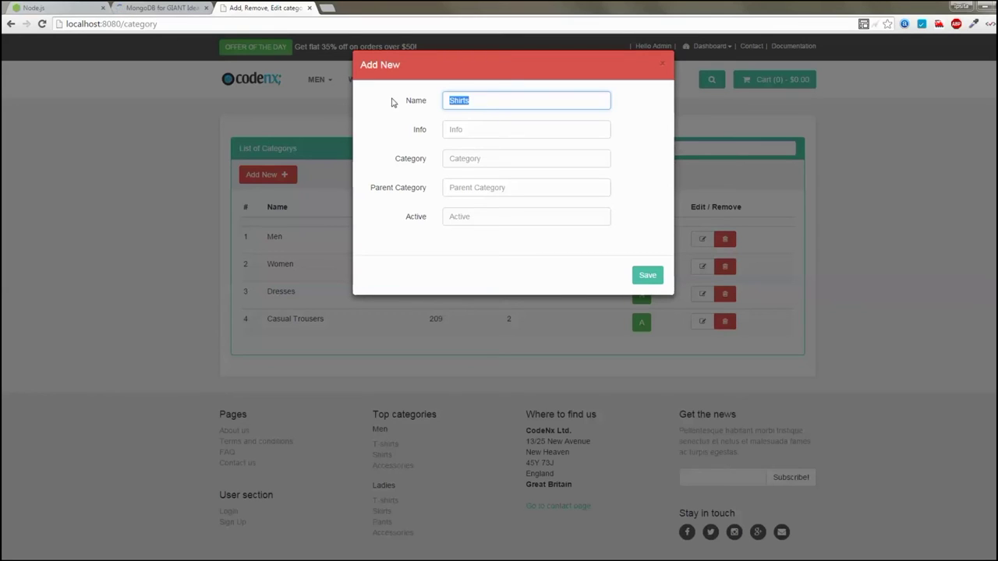
{"action": "left_click", "coordinate": [459, 161]}
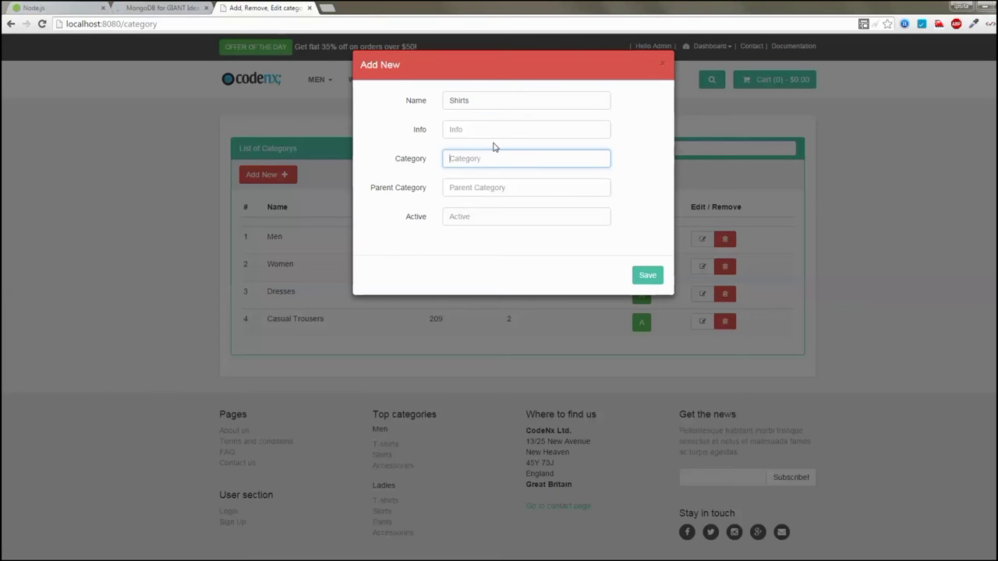
{"action": "type", "text": "300"}
{"action": "key", "text": "Tab"}
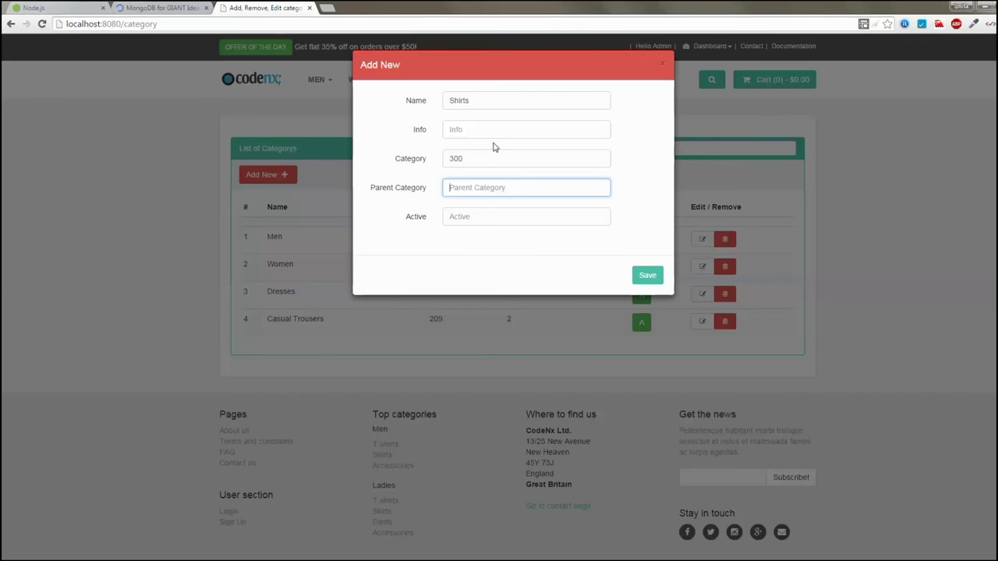
{"action": "type", "text": "1"}
{"action": "key", "text": "Return"}
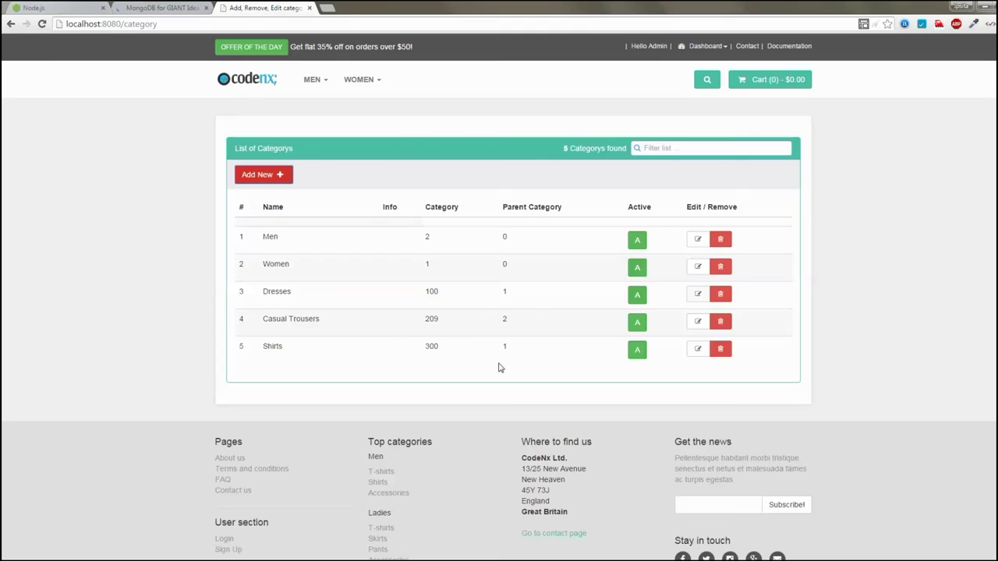
Compare Shirts' parent value 1 with Women's category 1, then reload the page with F5
{"action": "double_click", "coordinate": [505, 347]}
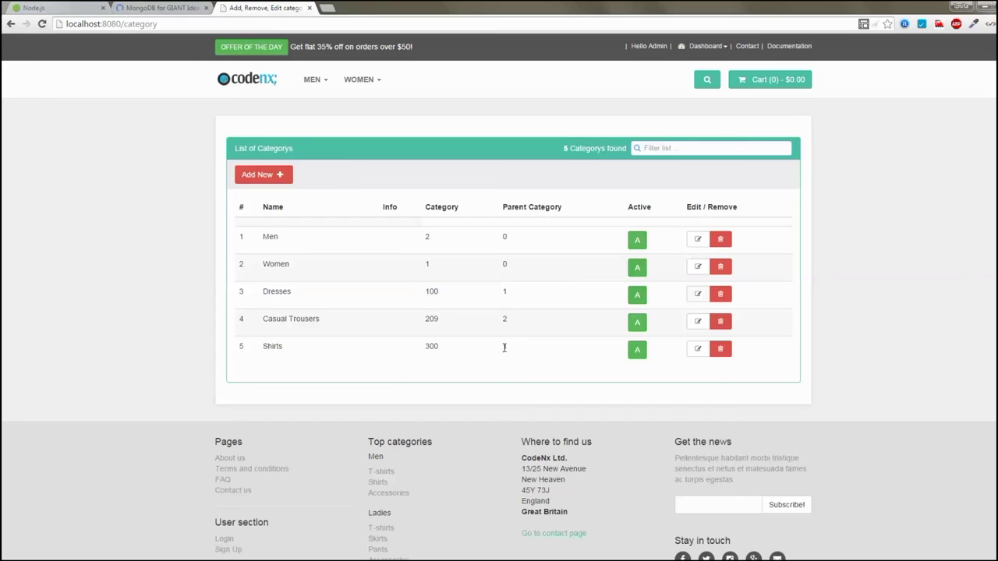
{"action": "double_click", "coordinate": [428, 265]}
{"action": "double_click", "coordinate": [272, 346]}
{"action": "key", "text": "F5"}
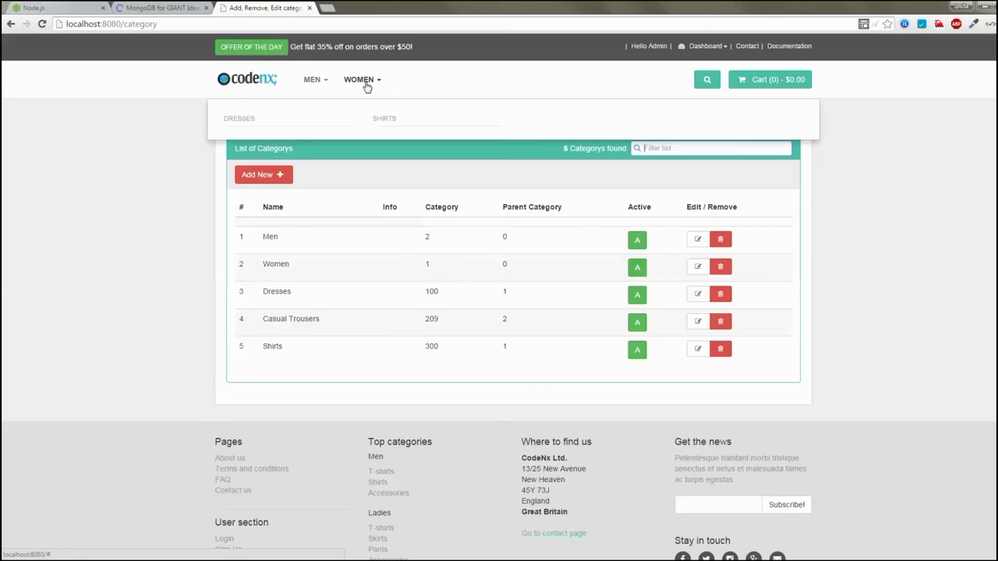
In the Products Manager, start a new product with SKU 1000 named Fashion Shirt
{"action": "left_click", "coordinate": [390, 123]}
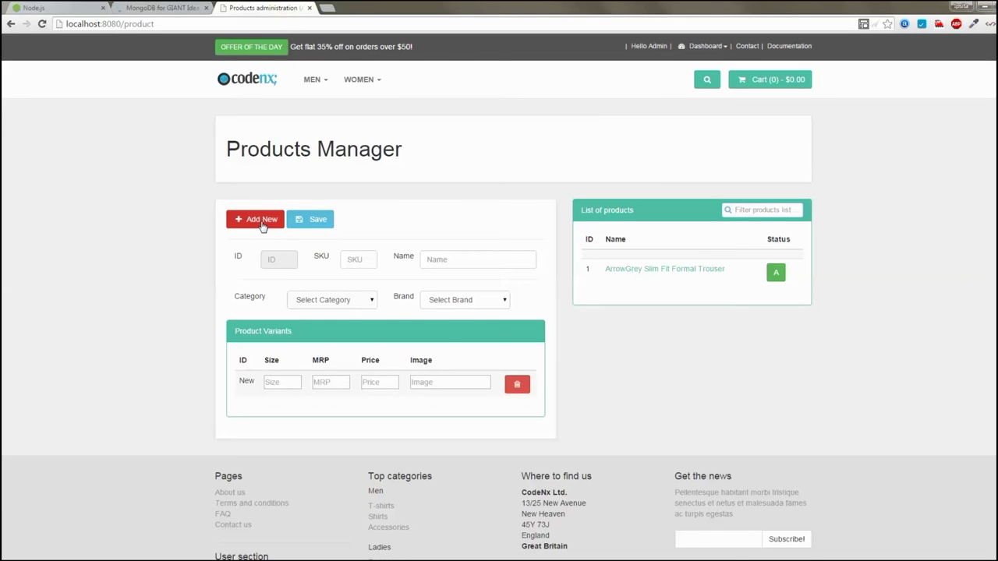
{"action": "left_click", "coordinate": [263, 225]}
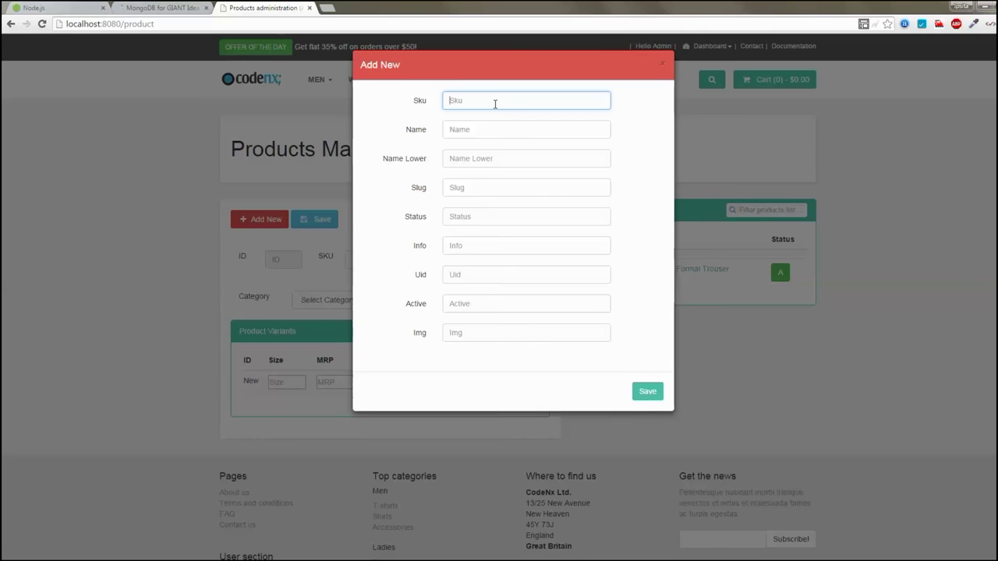
{"action": "type", "text": "1000"}
{"action": "key", "text": "Tab"}
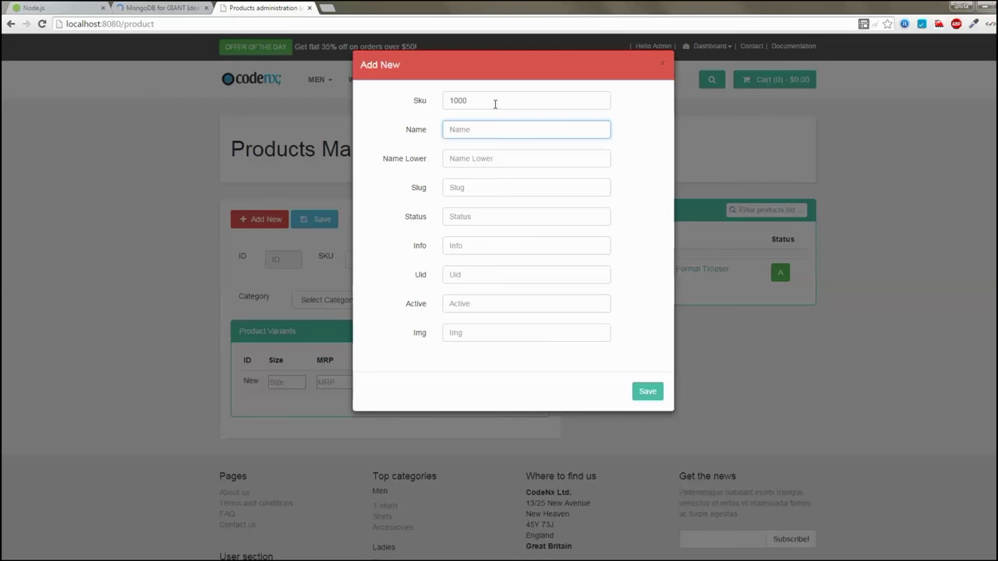
{"action": "type", "text": "Fashion Shirt"}
Set Info to 'info about this product' and Img to 'img jpg', then save the product
{"action": "key", "text": "Tab"}
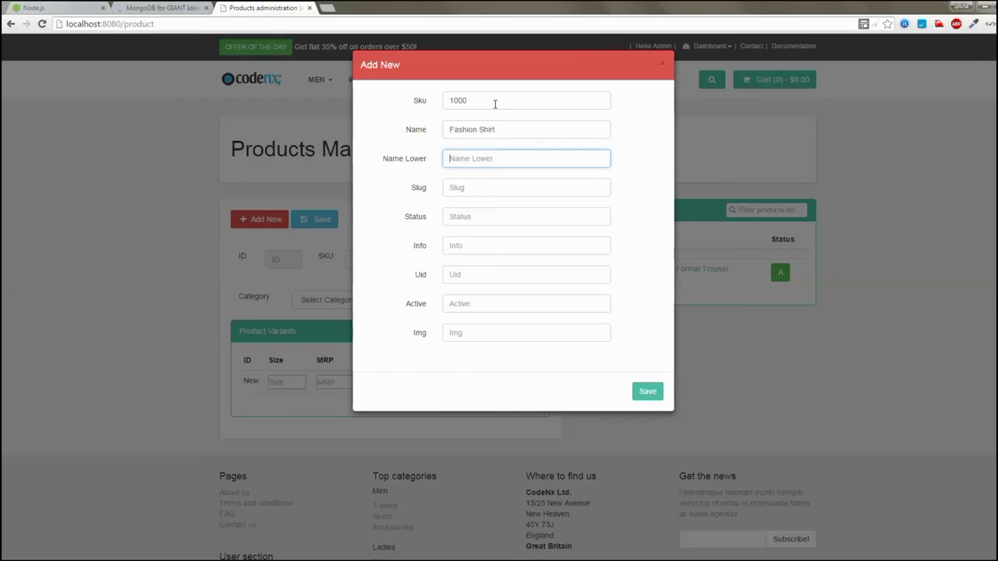
{"action": "key", "text": "Tab"}
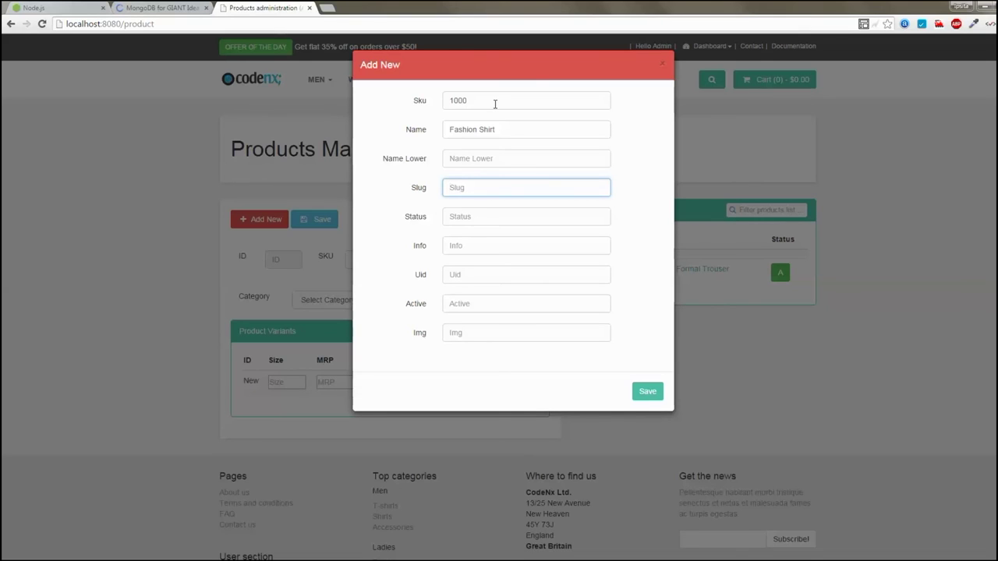
{"action": "key", "text": "Tab"}
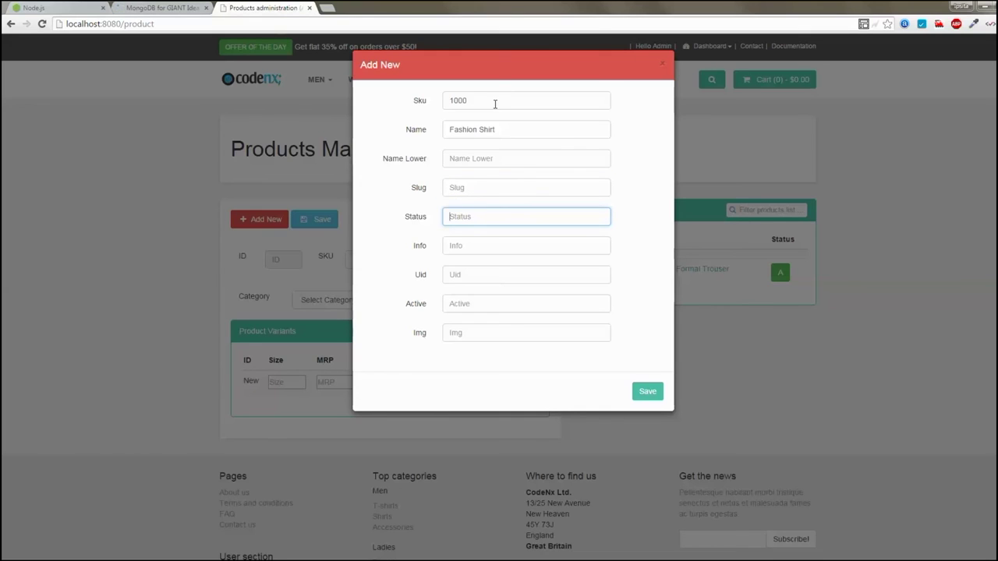
{"action": "key", "text": "Tab"}
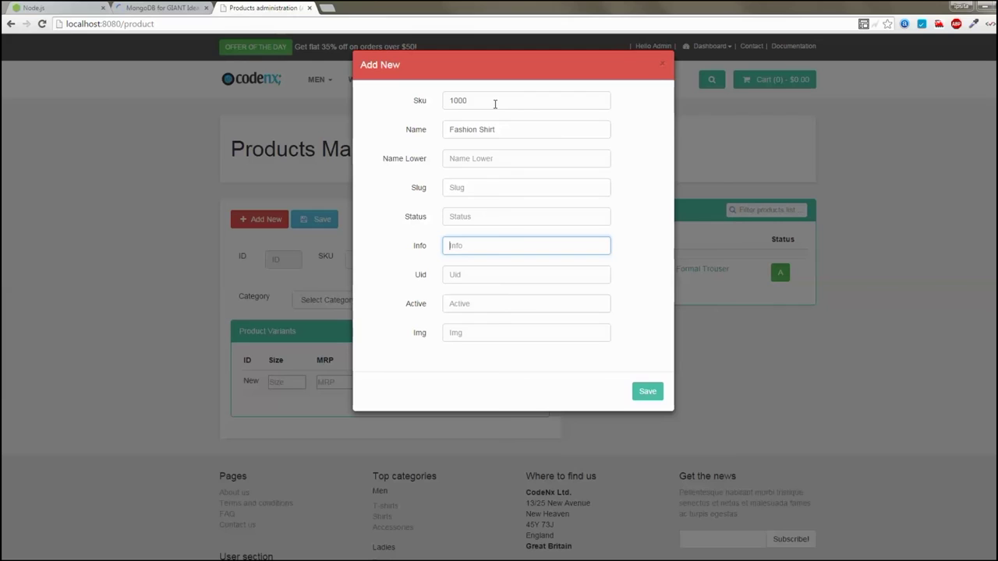
{"action": "type", "text": "info about this product"}
{"action": "key", "text": "Tab"}
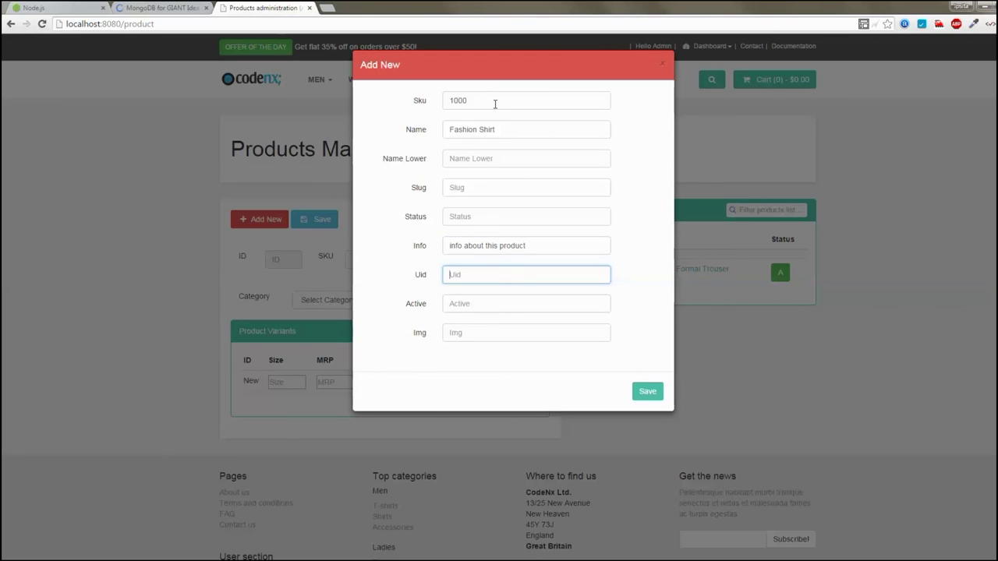
{"action": "key", "text": "Tab"}
{"action": "key", "text": "Tab"}
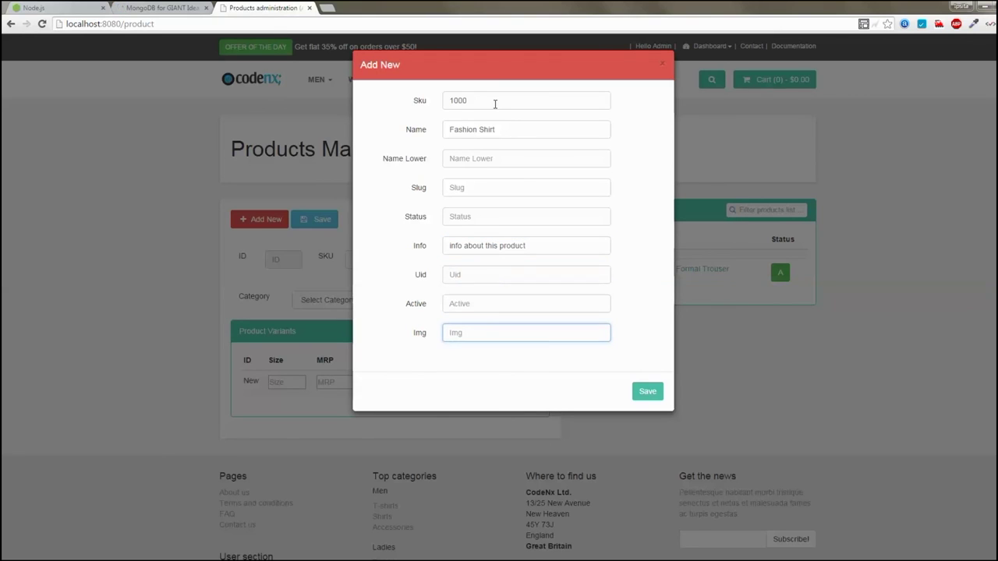
{"action": "type", "text": "img "}
{"action": "type", "text": "jpg"}
{"action": "key", "text": "Escape"}
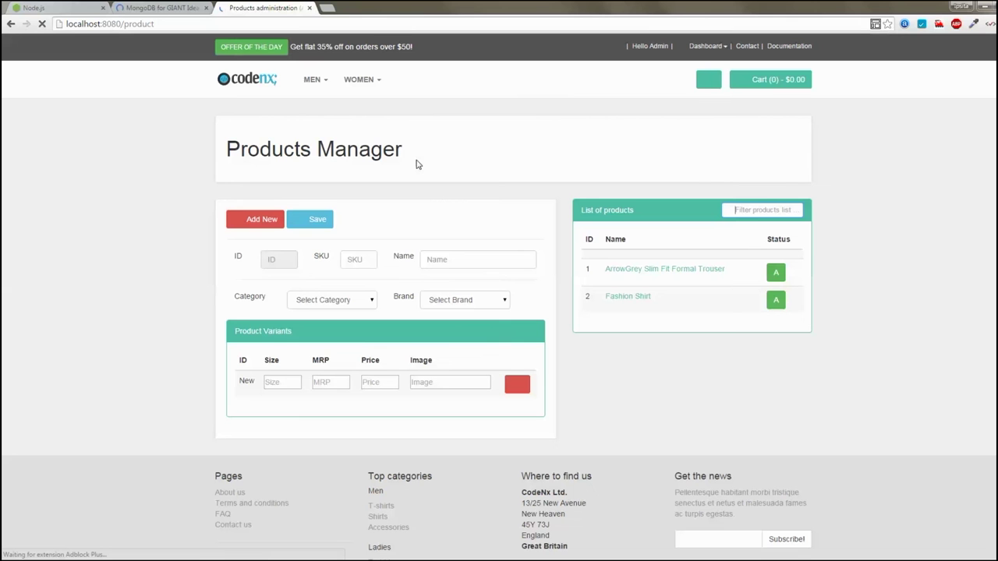
Load Fashion Shirt for editing and set its category to Shirts and brand to Biri2
{"action": "left_click", "coordinate": [636, 301]}
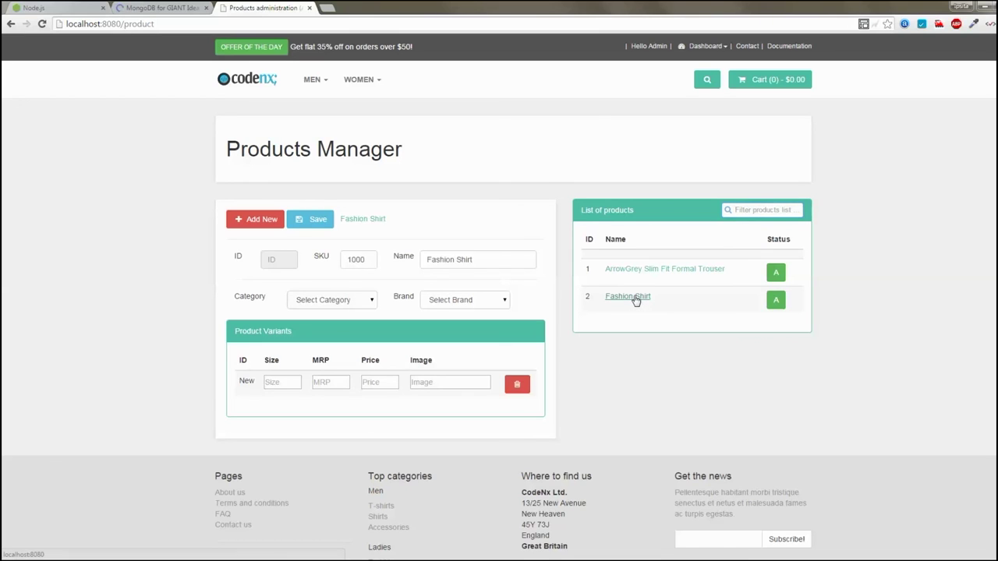
{"action": "left_click", "coordinate": [340, 306]}
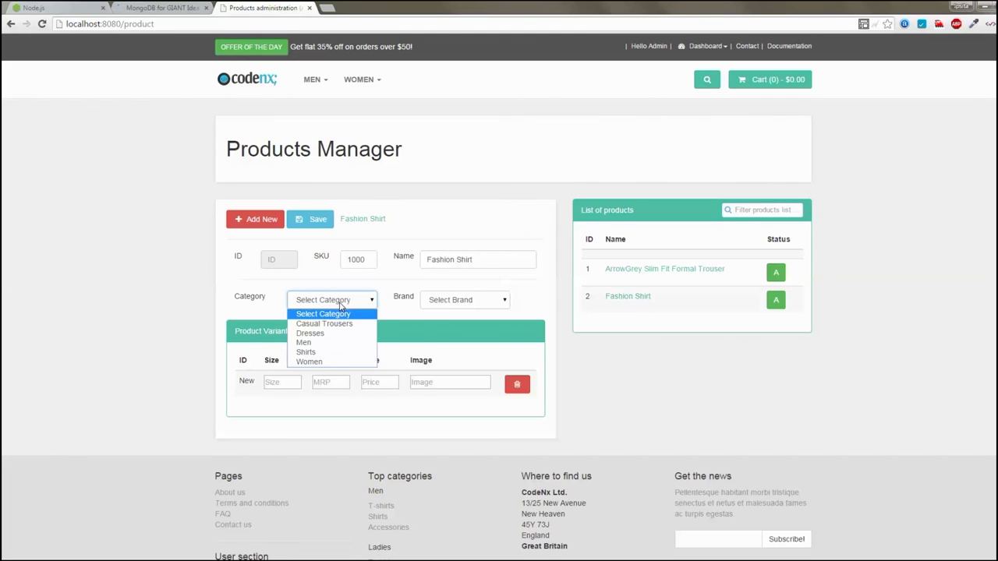
{"action": "left_click", "coordinate": [315, 353]}
{"action": "left_click", "coordinate": [466, 305]}
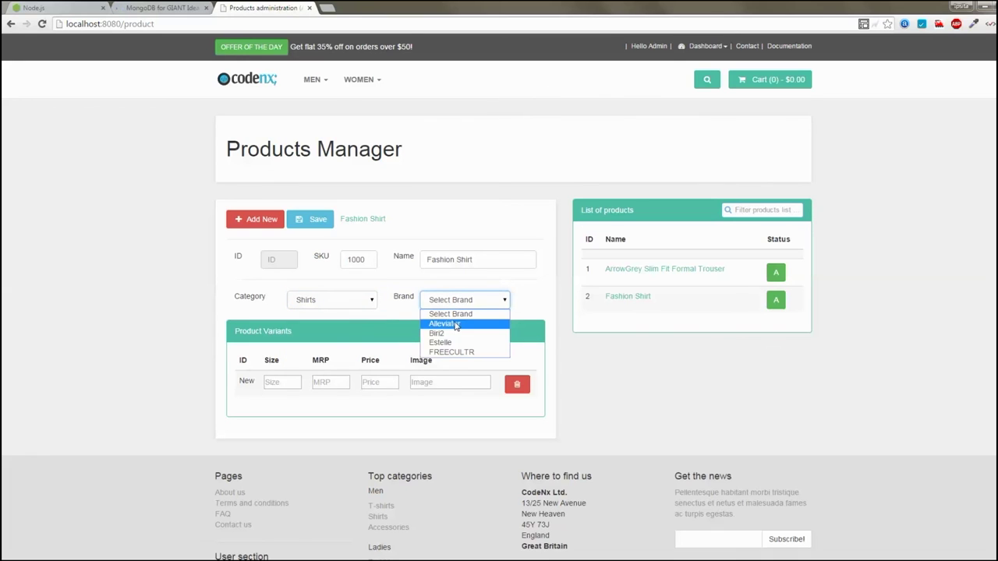
{"action": "left_click", "coordinate": [455, 339]}
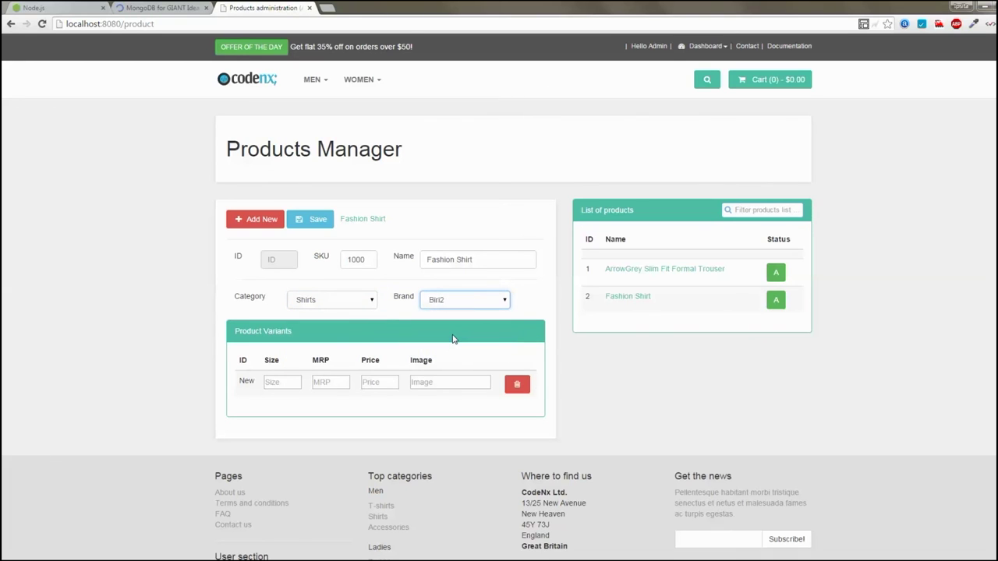
Add a variant with size 32, MRP 100, price 90 and image img.jpg, then save
{"action": "left_click", "coordinate": [290, 384]}
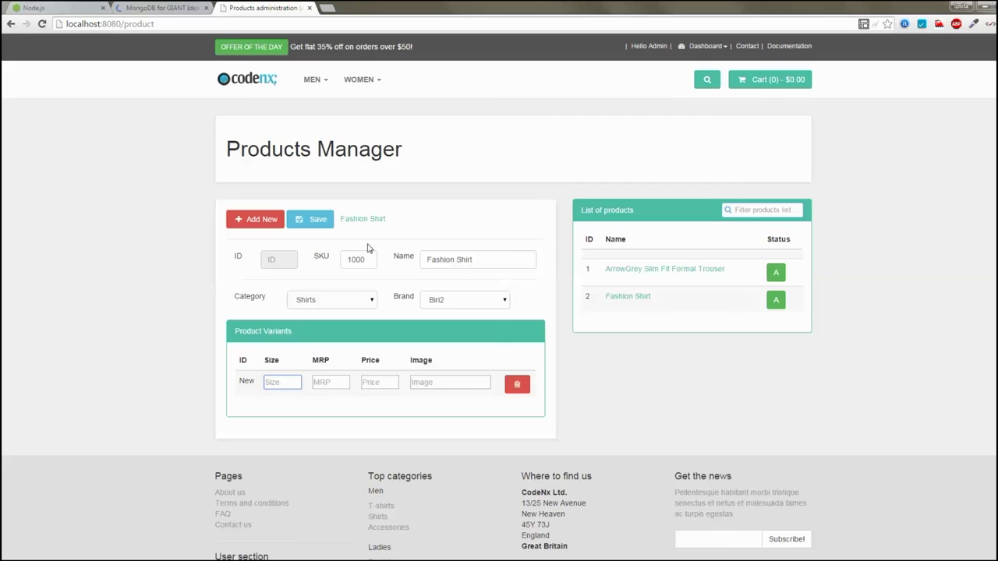
{"action": "type", "text": "32"}
{"action": "key", "text": "Tab"}
{"action": "type", "text": "100"}
{"action": "key", "text": "Tab"}
{"action": "type", "text": "90"}
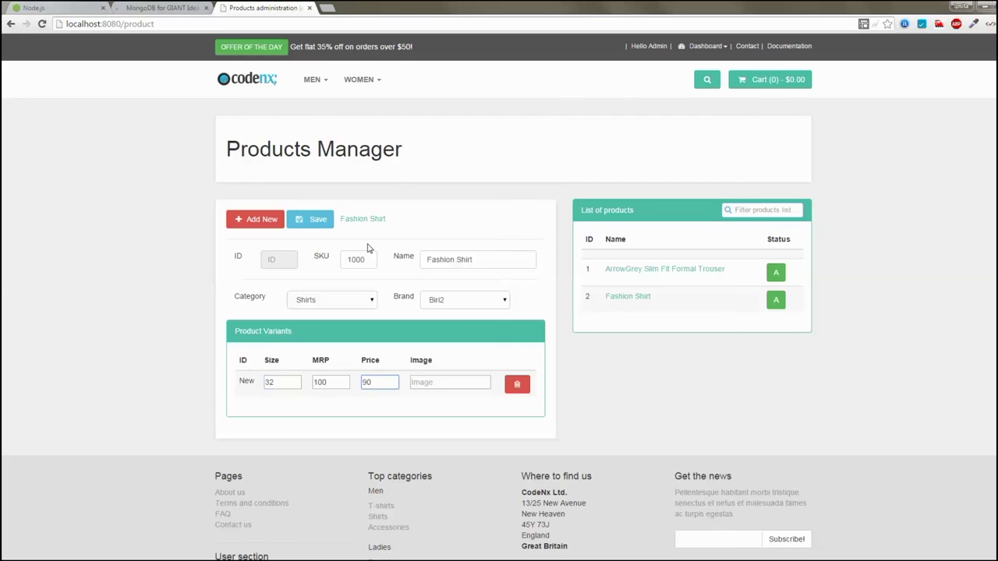
{"action": "key", "text": "Tab"}
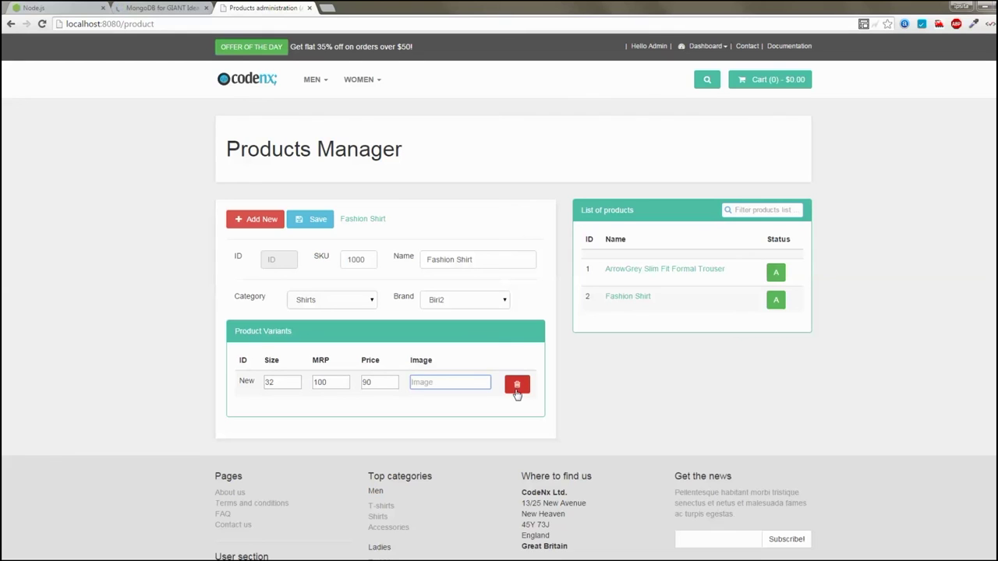
{"action": "type", "text": "img.jpg"}
{"action": "left_click", "coordinate": [311, 225]}
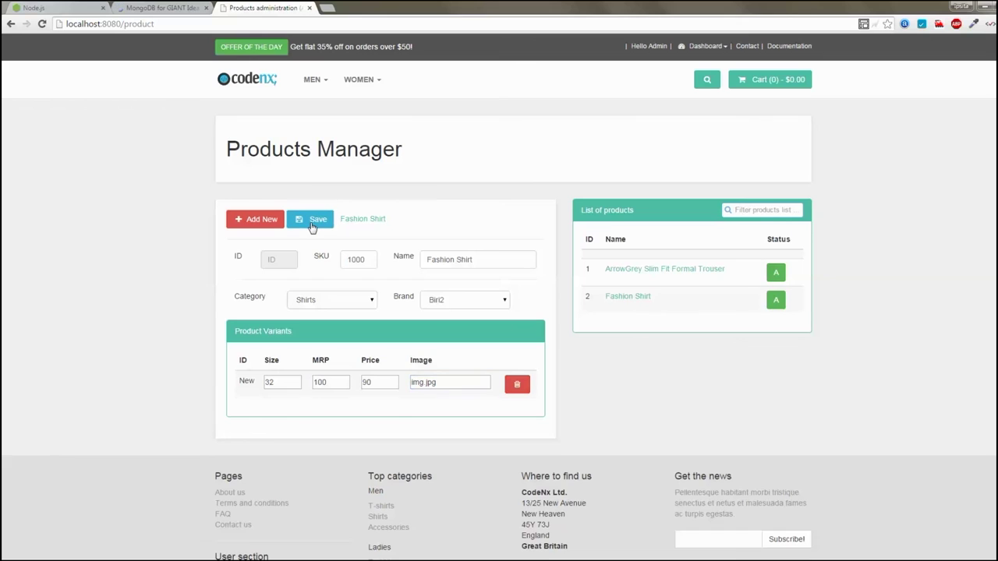
View the Fashion Shirt storefront page, highlighting size 32, $100 and $90 prices, Biri2 brand and Shirts category
{"action": "left_click", "coordinate": [374, 222]}
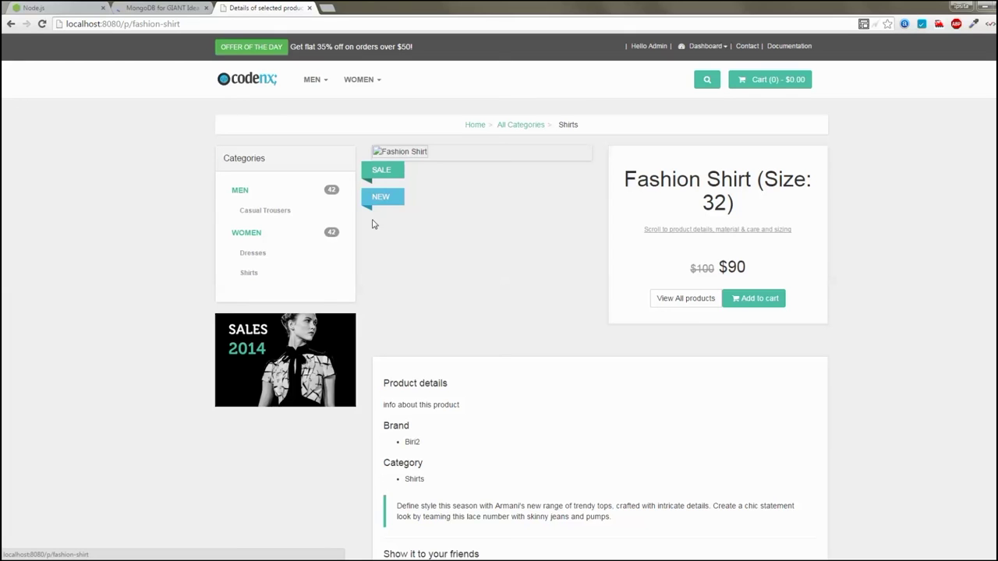
{"action": "double_click", "coordinate": [717, 202]}
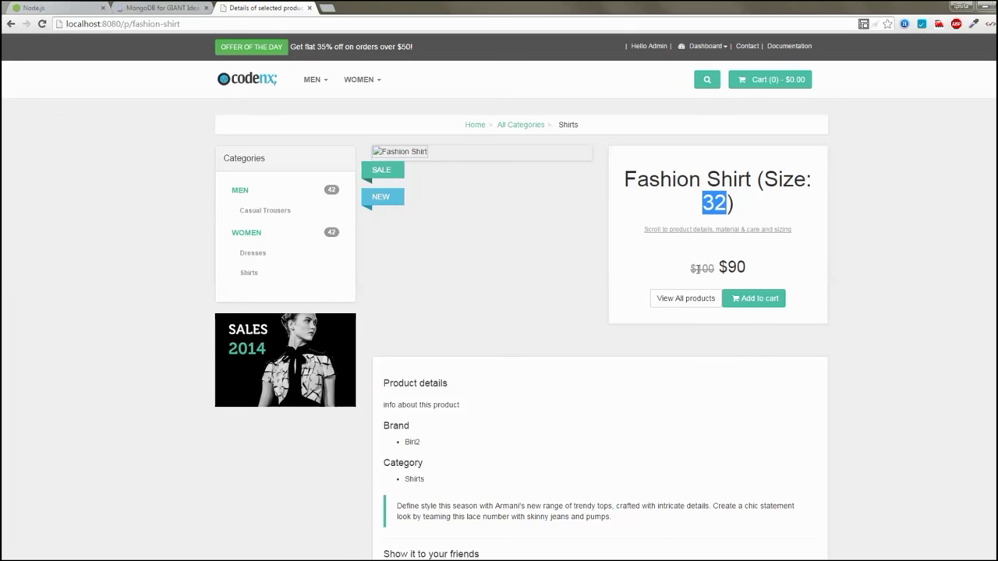
{"action": "double_click", "coordinate": [702, 268]}
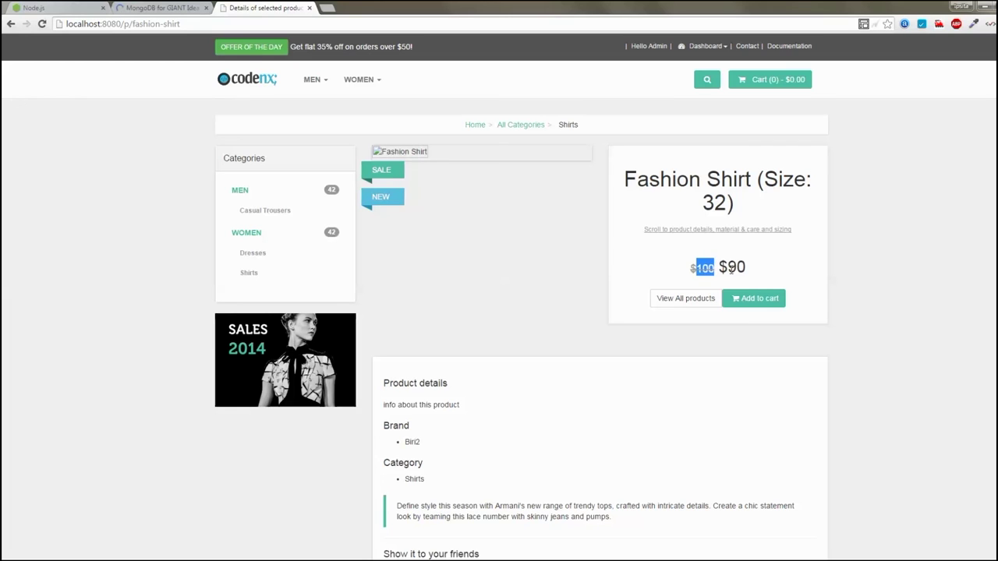
{"action": "double_click", "coordinate": [733, 267]}
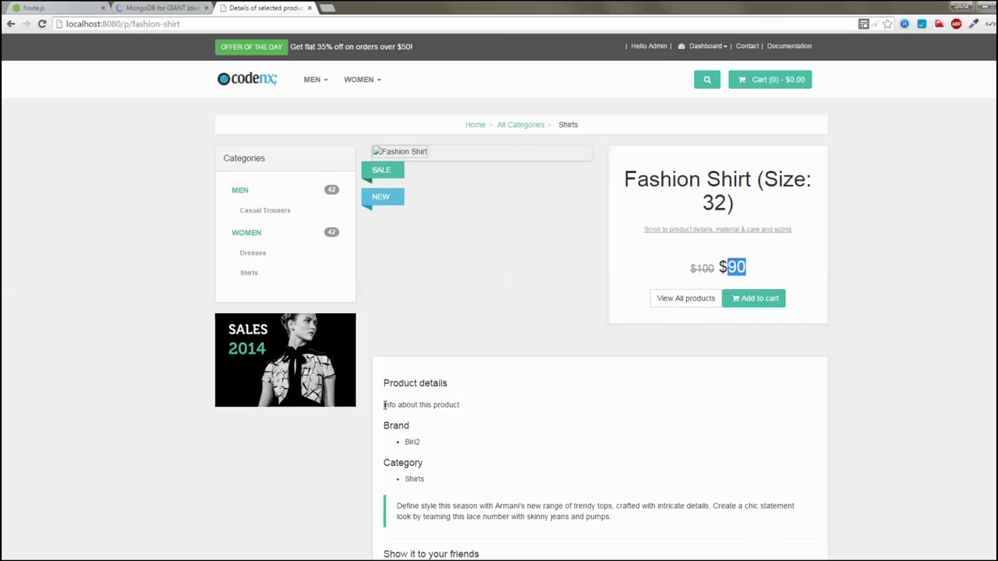
{"action": "left_click_drag", "start_coordinate": [399, 407], "coordinate": [491, 418]}
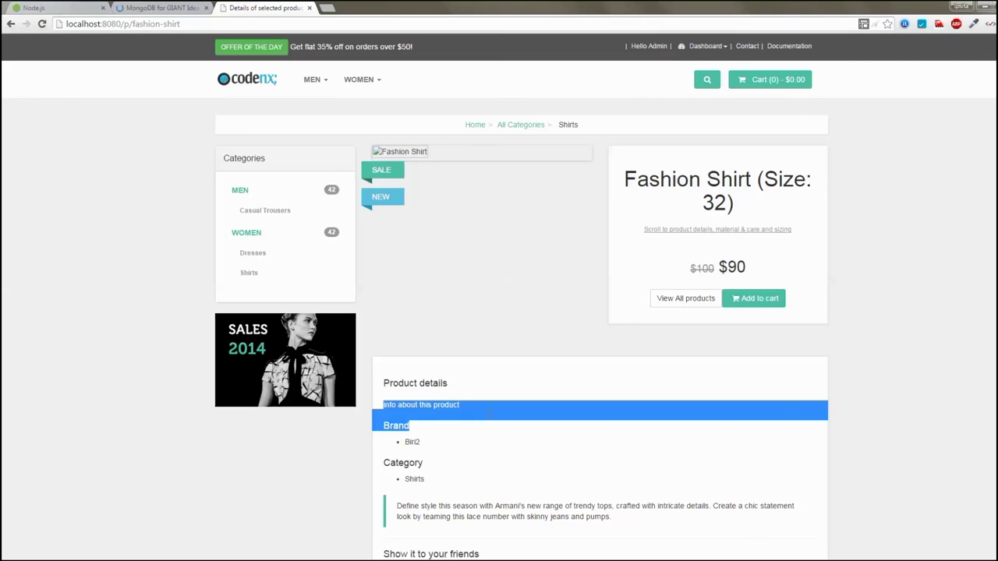
{"action": "double_click", "coordinate": [411, 442]}
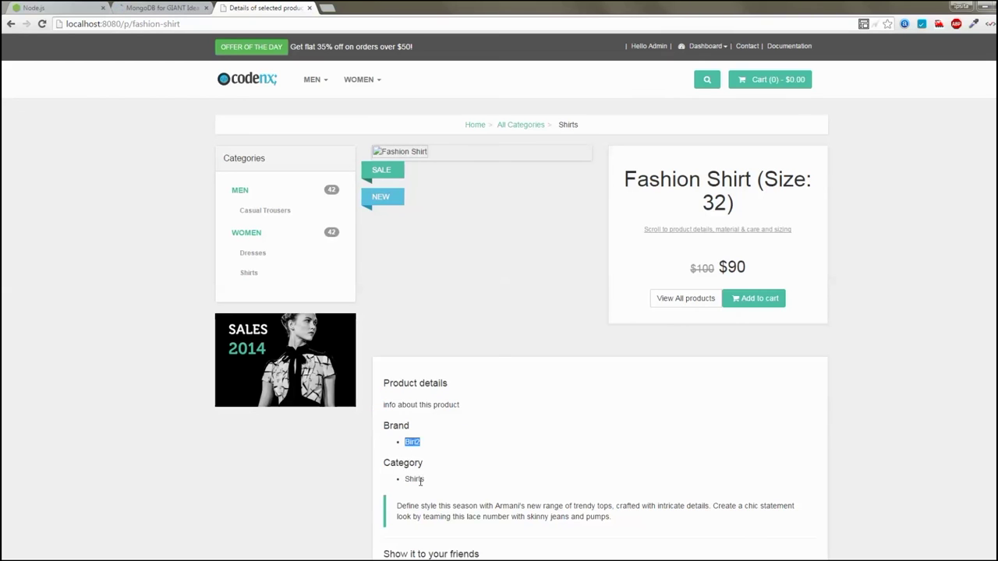
{"action": "double_click", "coordinate": [414, 479]}
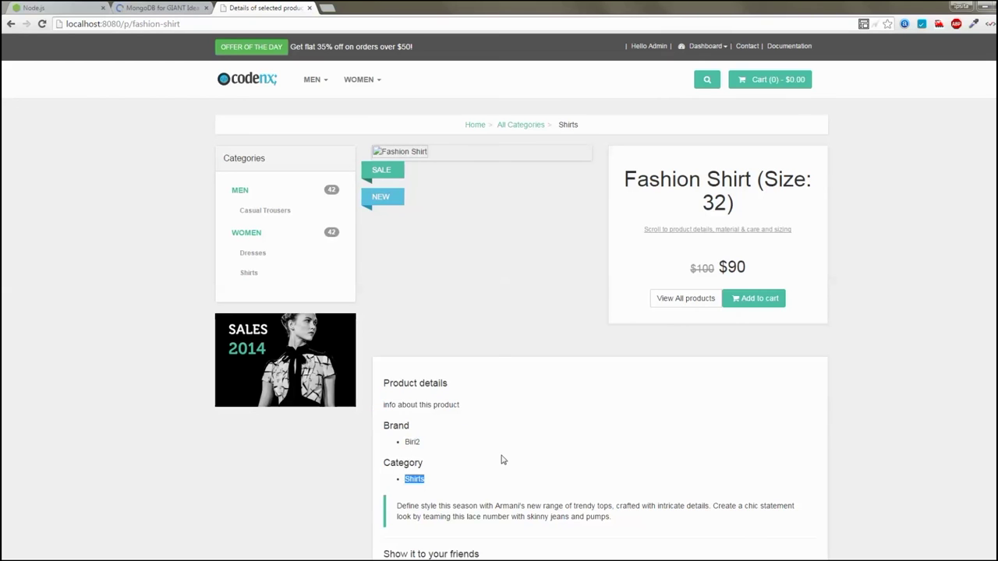
In Shop Settings, replace the name part of the PayPal email ID and save the payment method
{"action": "left_click", "coordinate": [706, 46]}
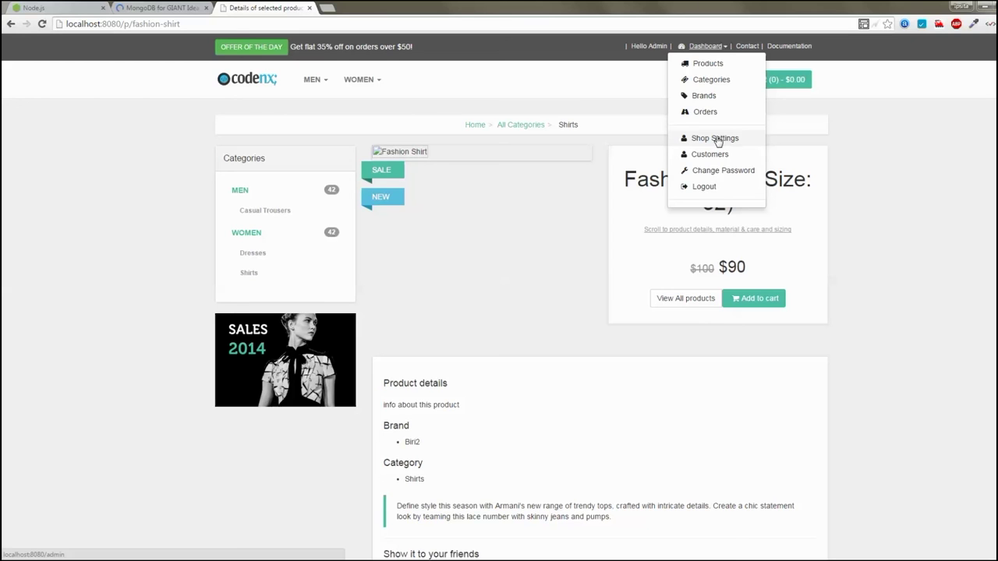
{"action": "left_click", "coordinate": [715, 138]}
{"action": "left_click_drag", "start_coordinate": [425, 215], "coordinate": [393, 216]}
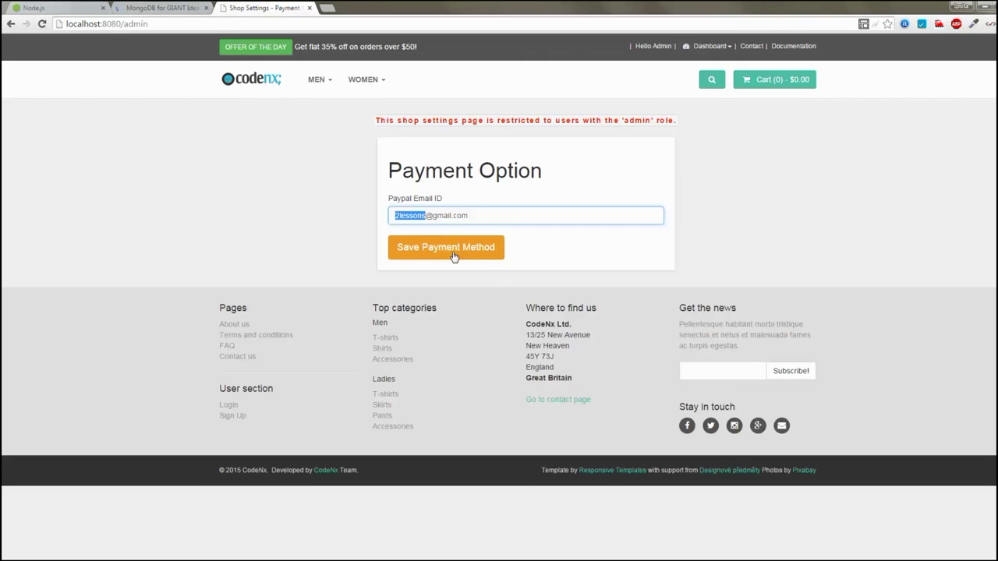
{"action": "left_click", "coordinate": [454, 257]}
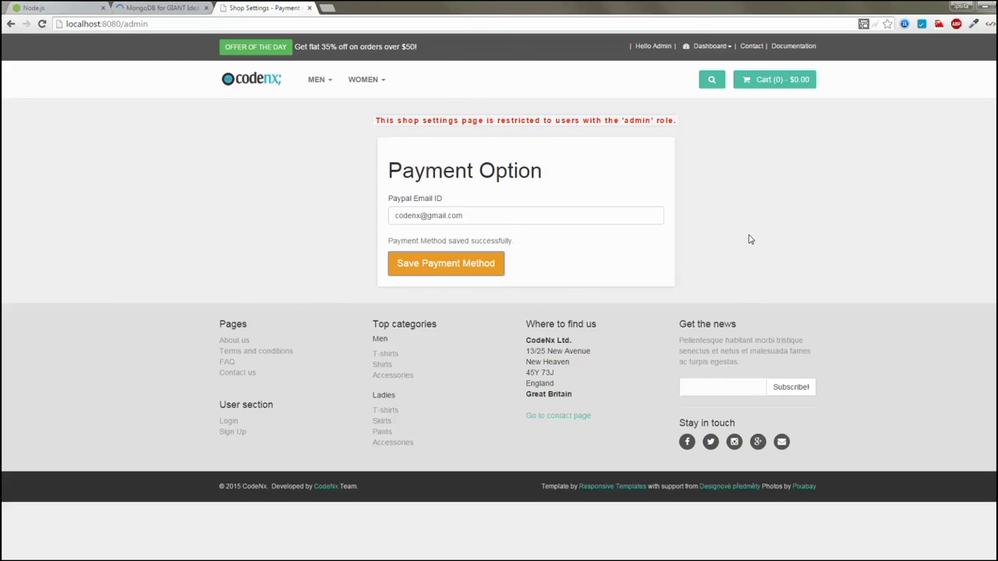
Go to the Customers list from the admin Dashboard menu
{"action": "left_click", "coordinate": [708, 46]}
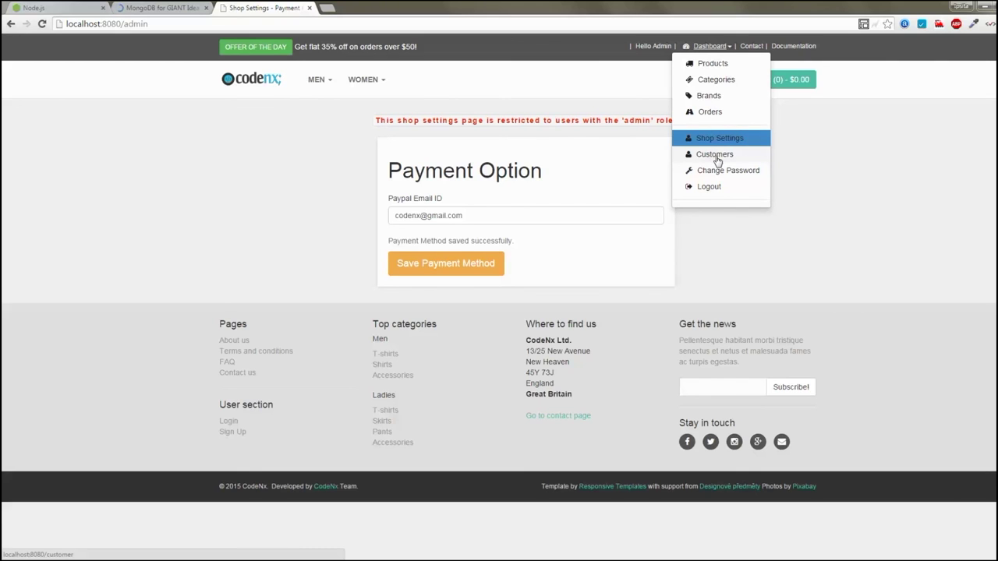
{"action": "left_click", "coordinate": [715, 156]}
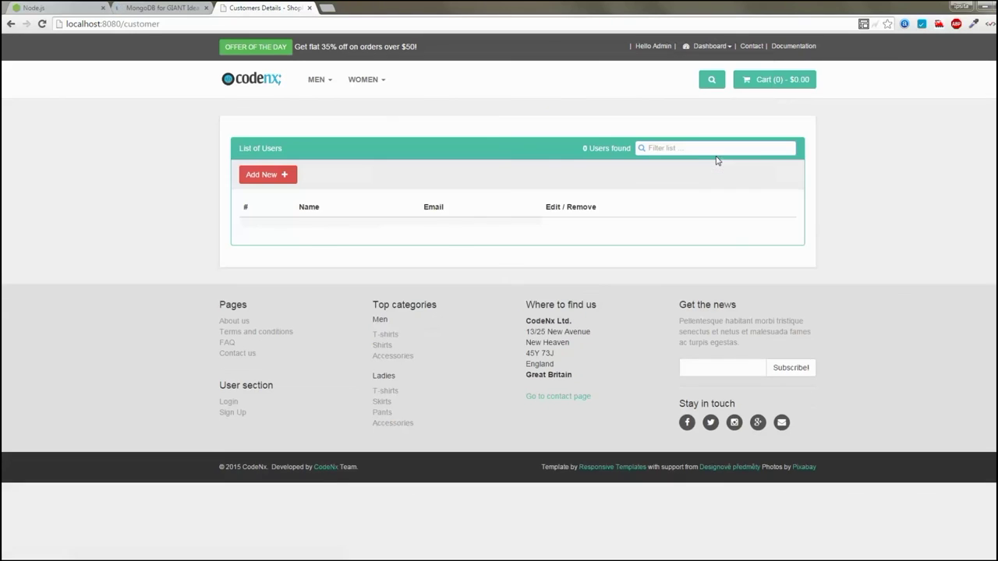